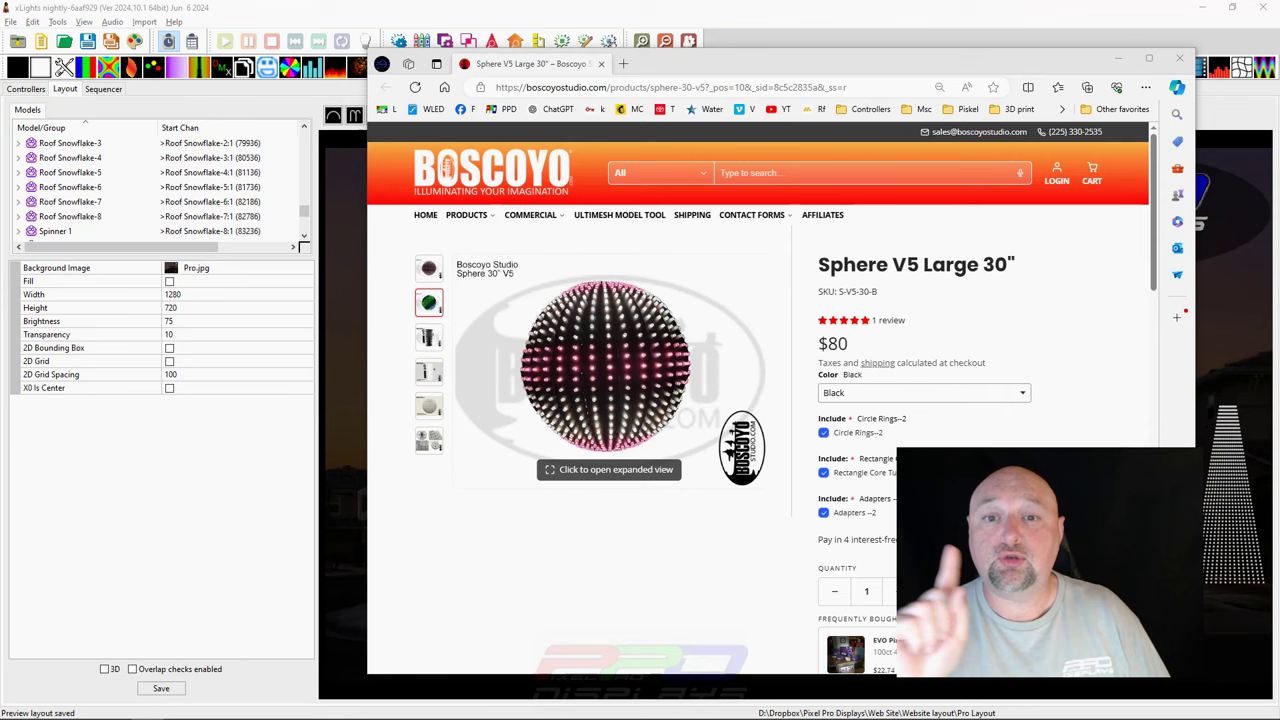
- Maximize the browser and scroll down to the Sphere V5 Large 30" product information
click(657, 67)
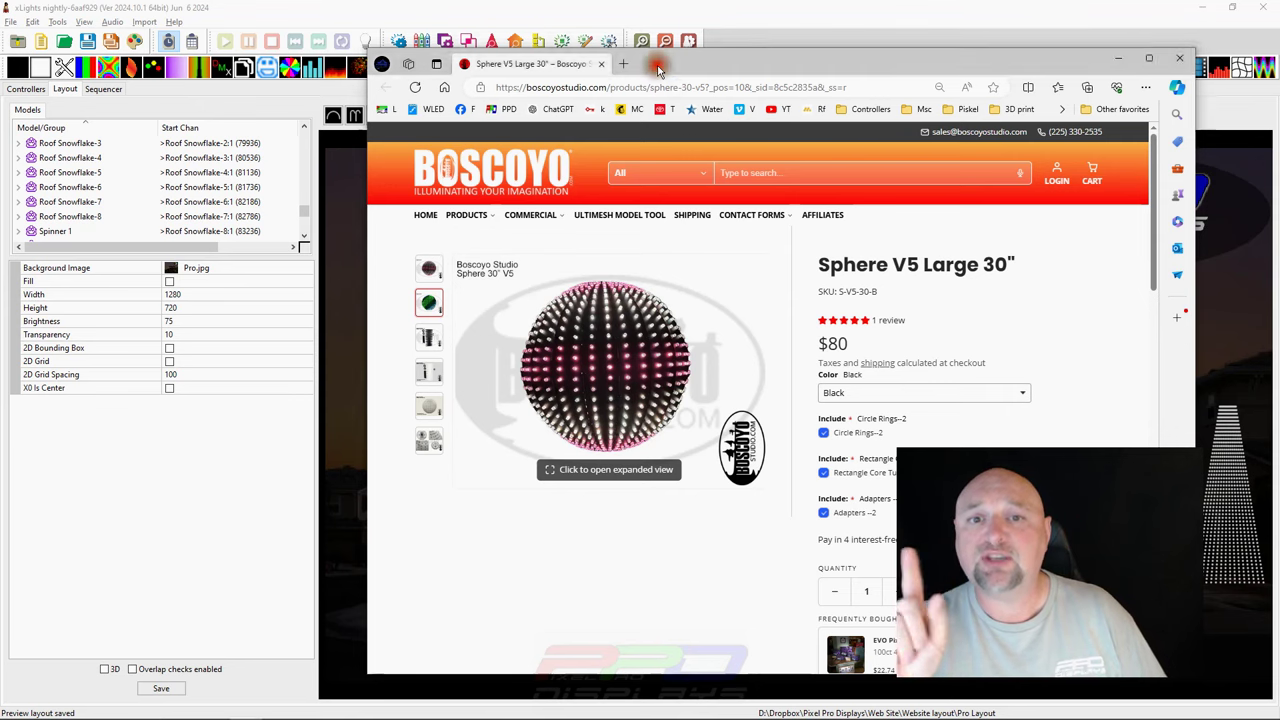
double_click(657, 67)
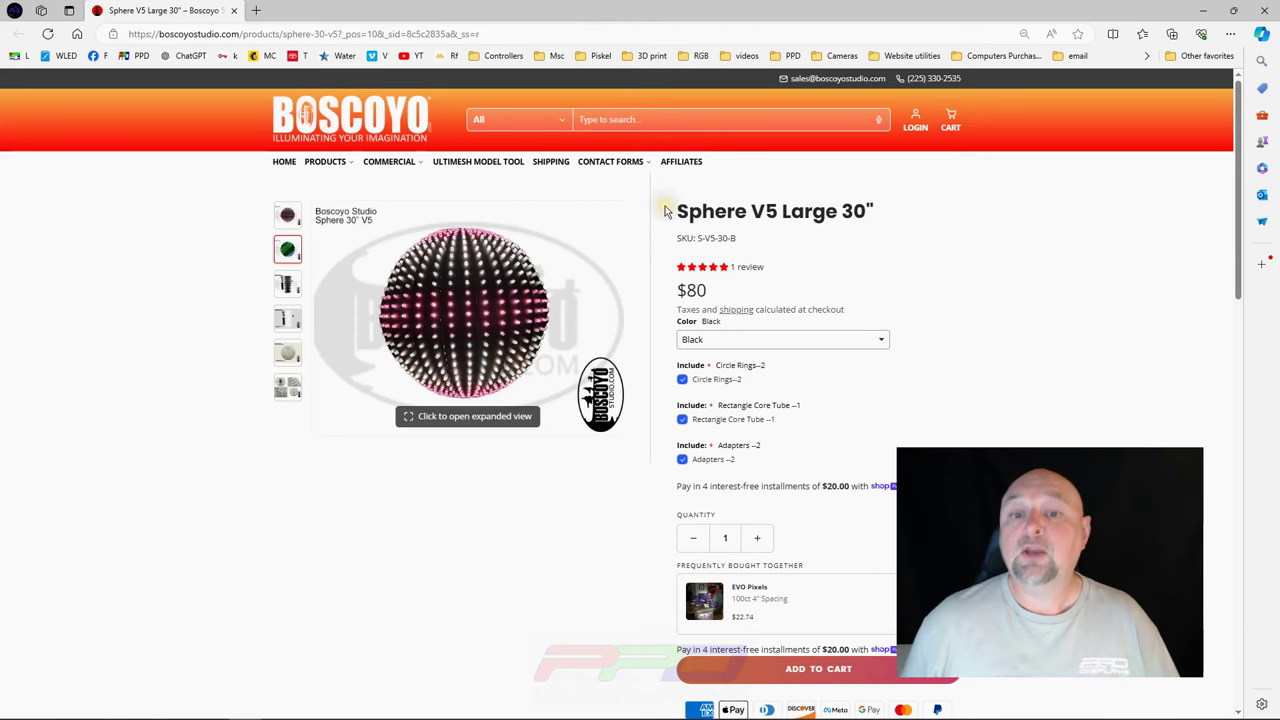
scroll(666, 212, down, 2)
scroll(650, 330, down, 7)
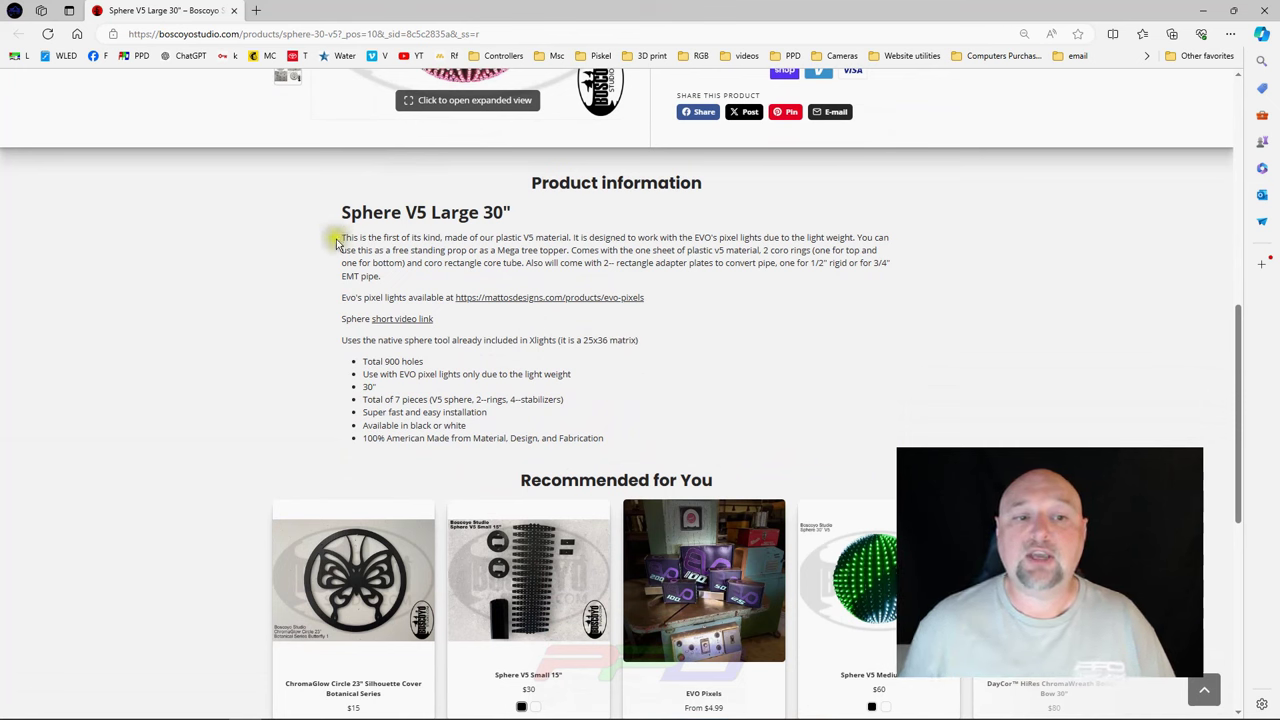
- Highlight the product description paragraph, then the line about Evo's pixel lights
drag(341, 238, 900, 268)
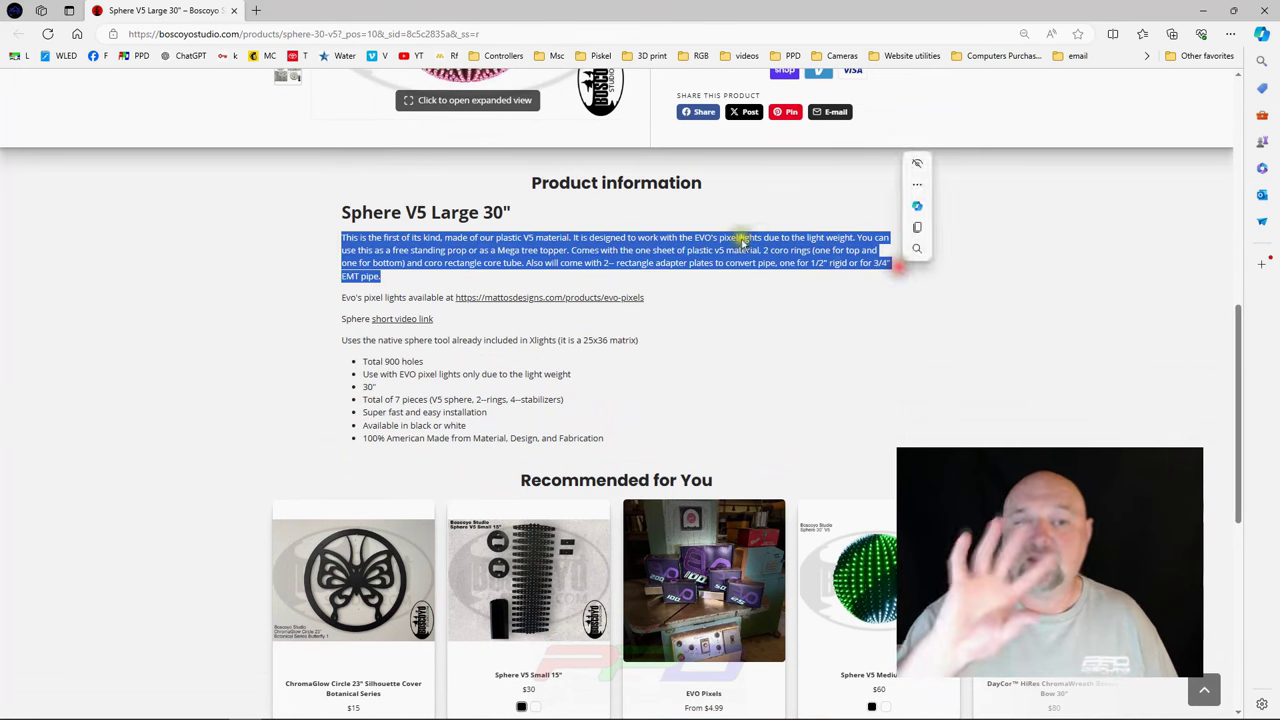
click(341, 300)
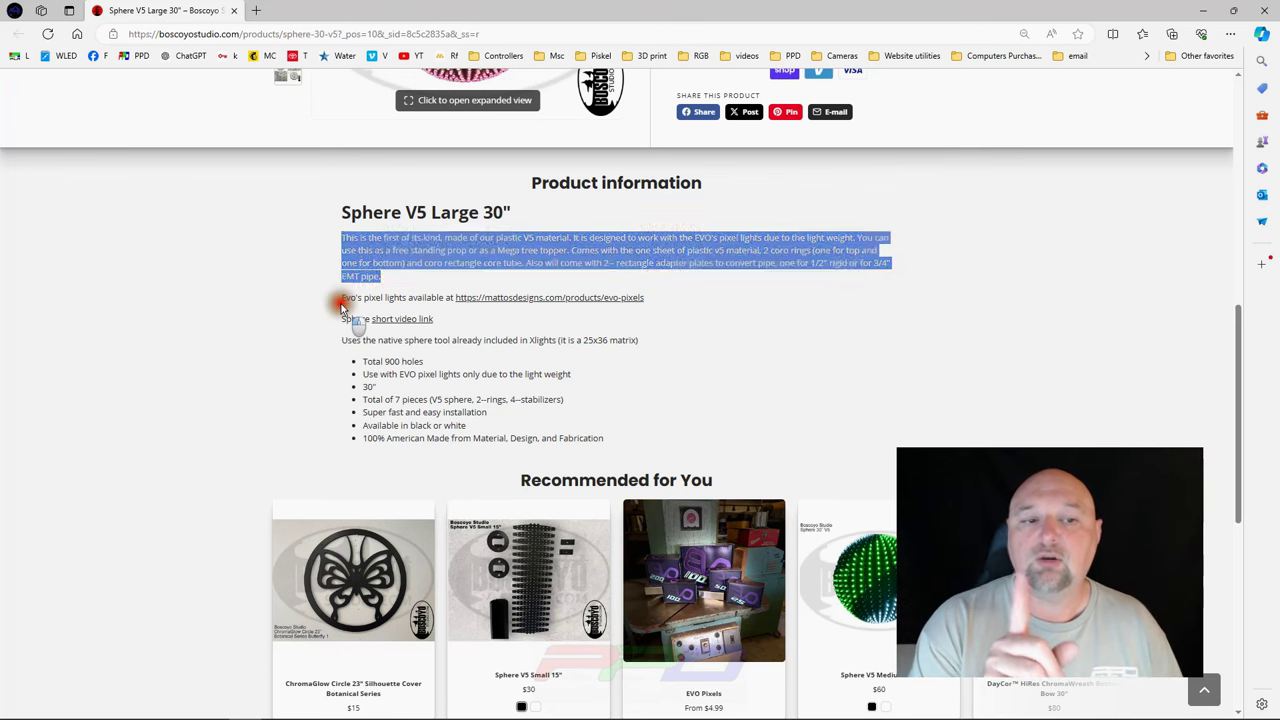
drag(341, 305, 403, 294)
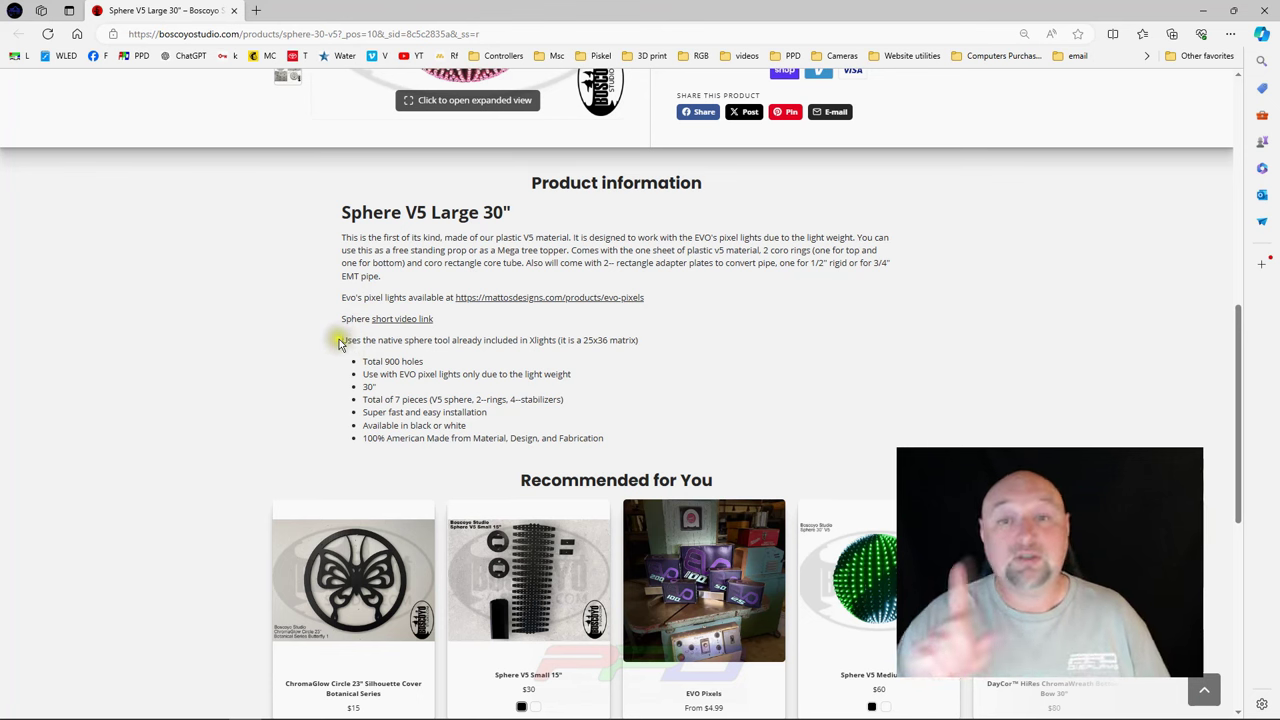
- Highlight the 'native sphere tool' note and the '(it is a 25x36 matrix)' size note
drag(340, 342, 464, 345)
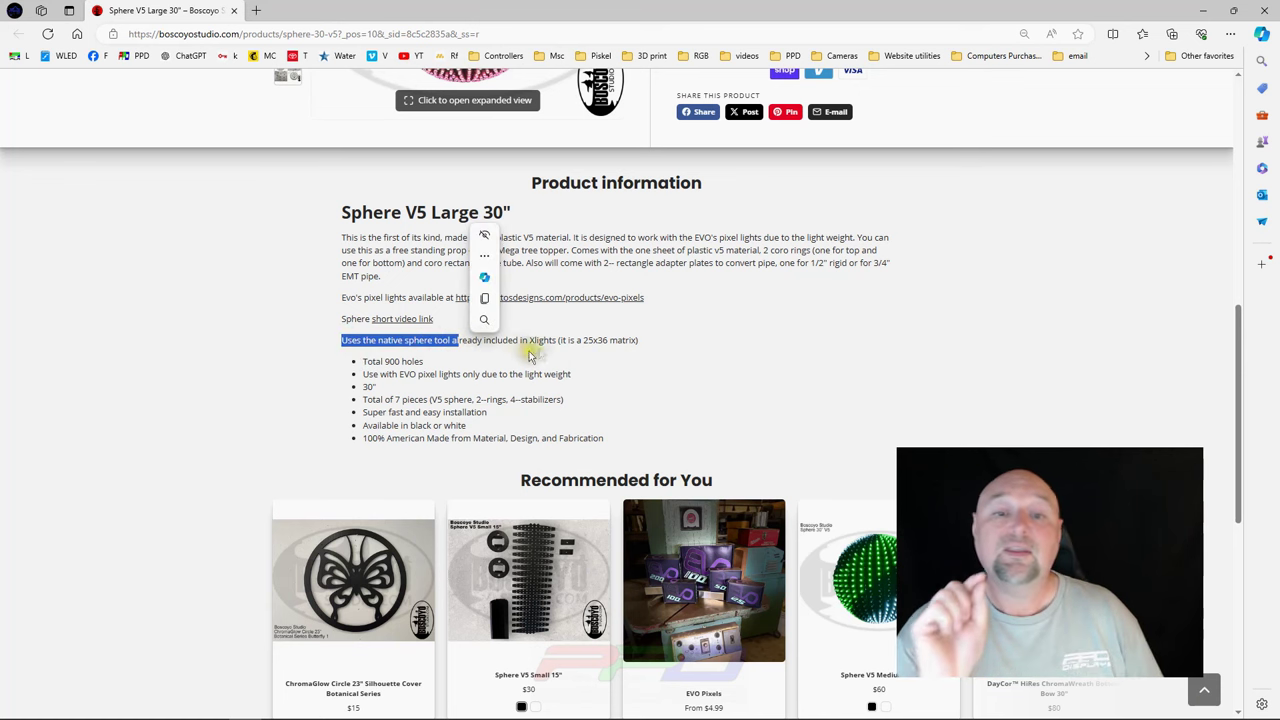
click(565, 342)
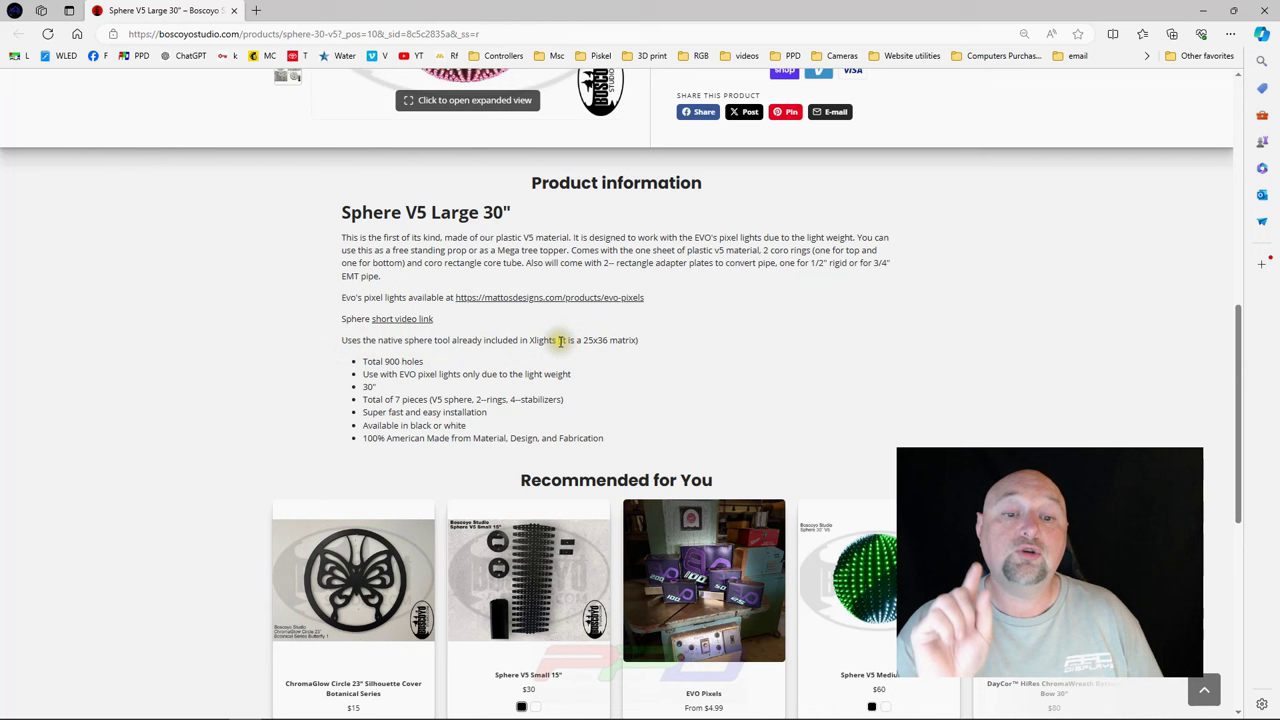
drag(560, 342, 645, 346)
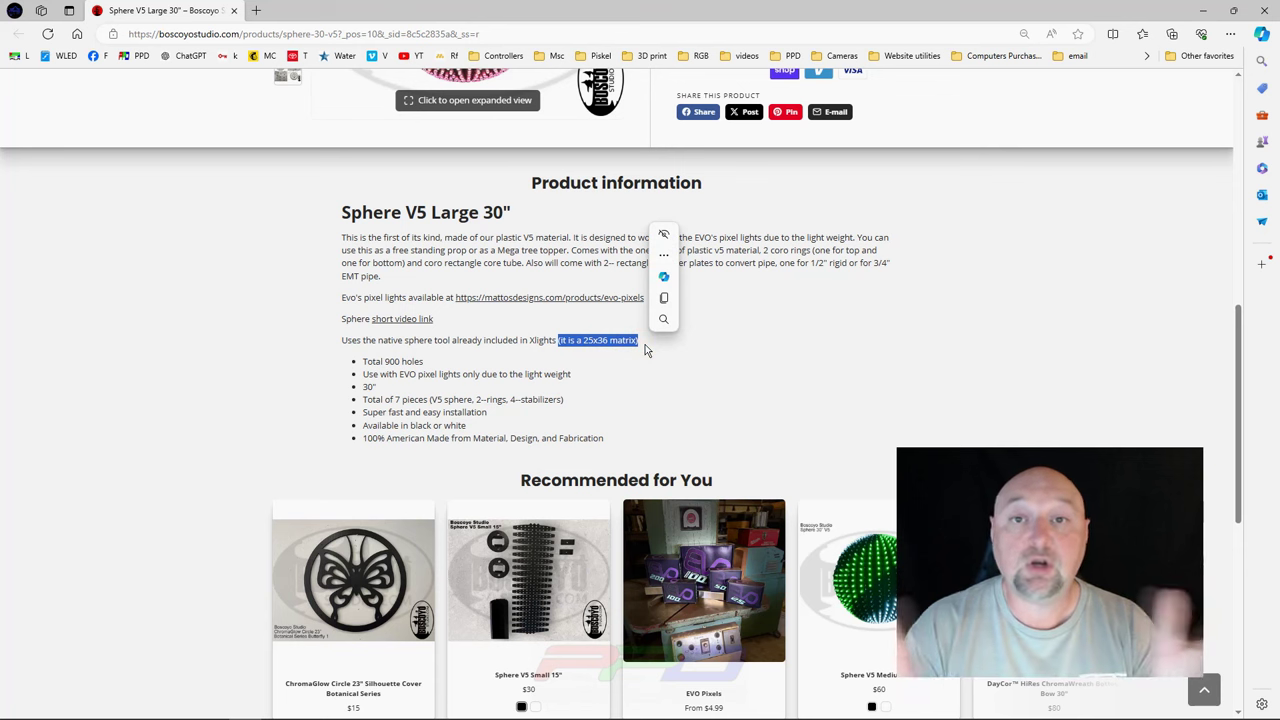
click(360, 366)
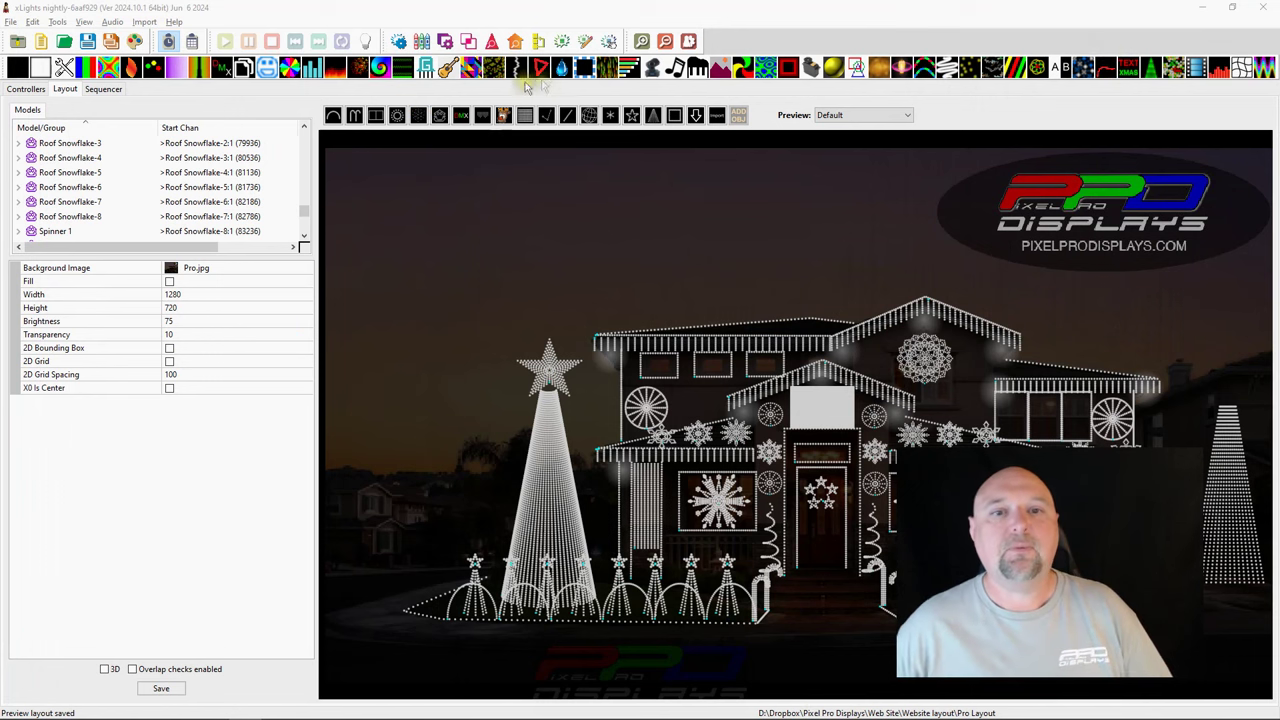
- Draw a new Sphere model left of the mega tree star and nudge it into place
click(598, 122)
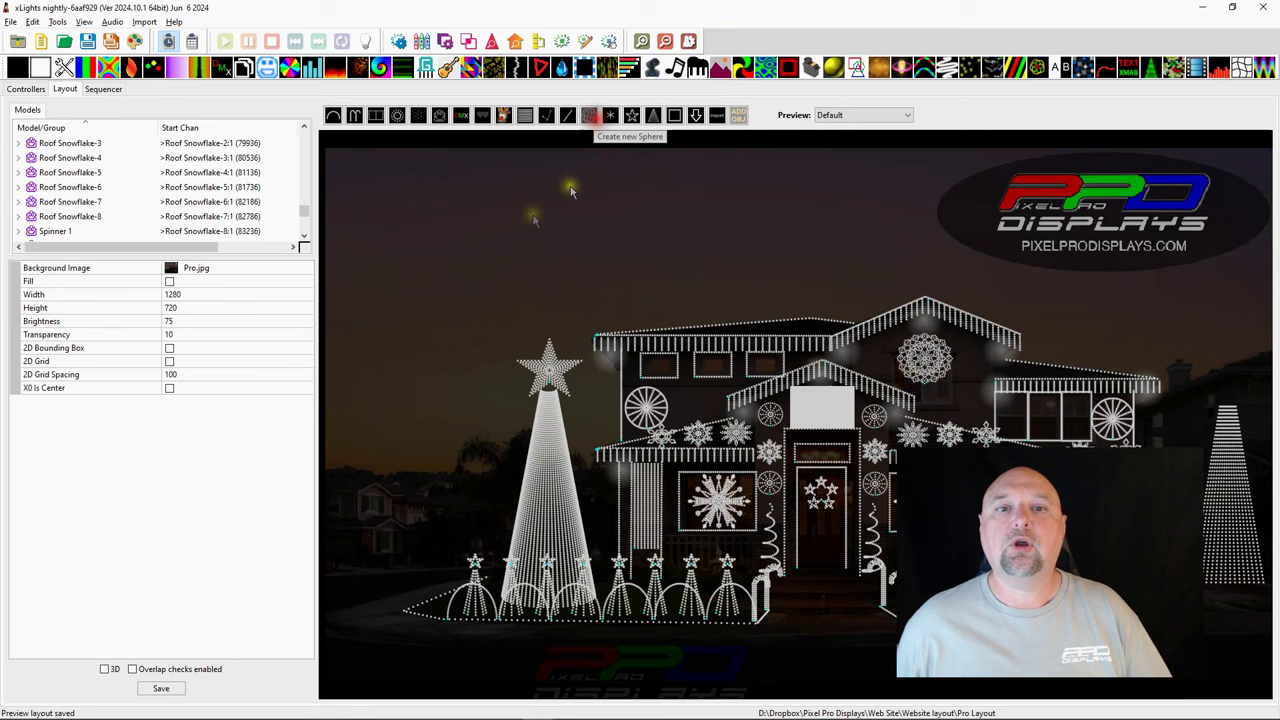
drag(421, 333, 486, 390)
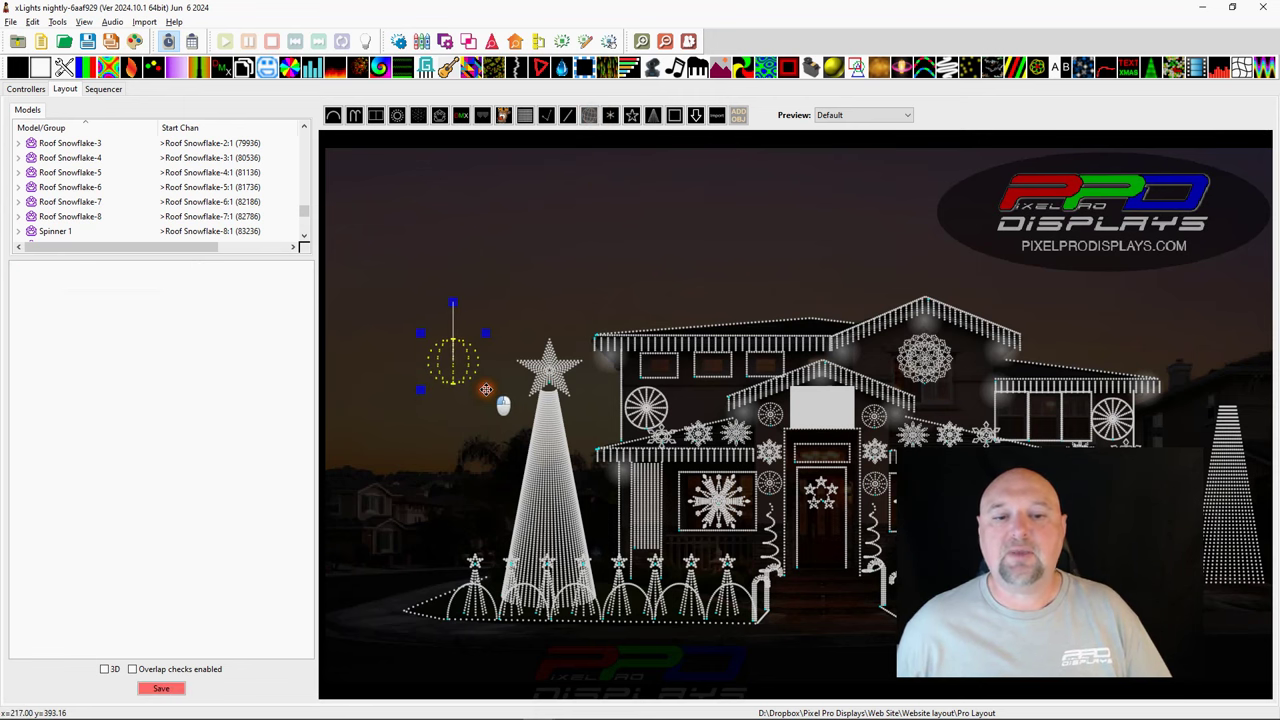
click(447, 371)
drag(451, 362, 477, 365)
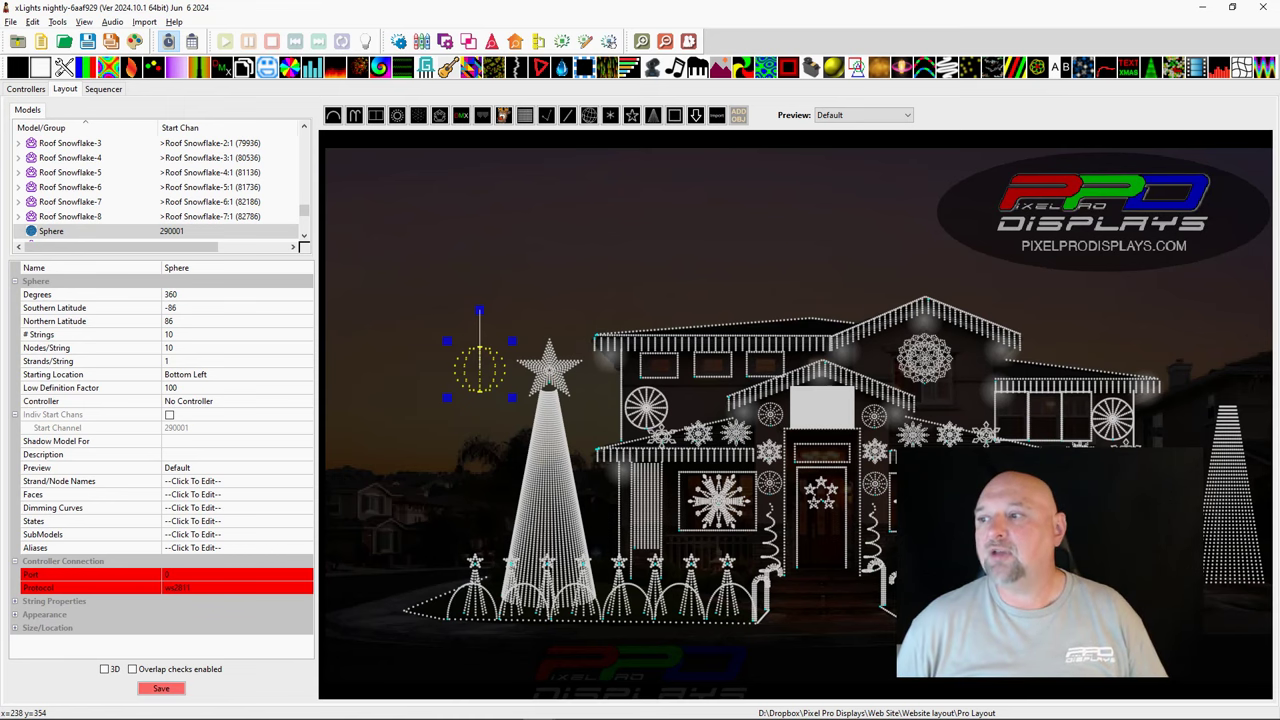
- Check the product page again, then enlarge the sphere beside the tree star
key(alt+Tab)
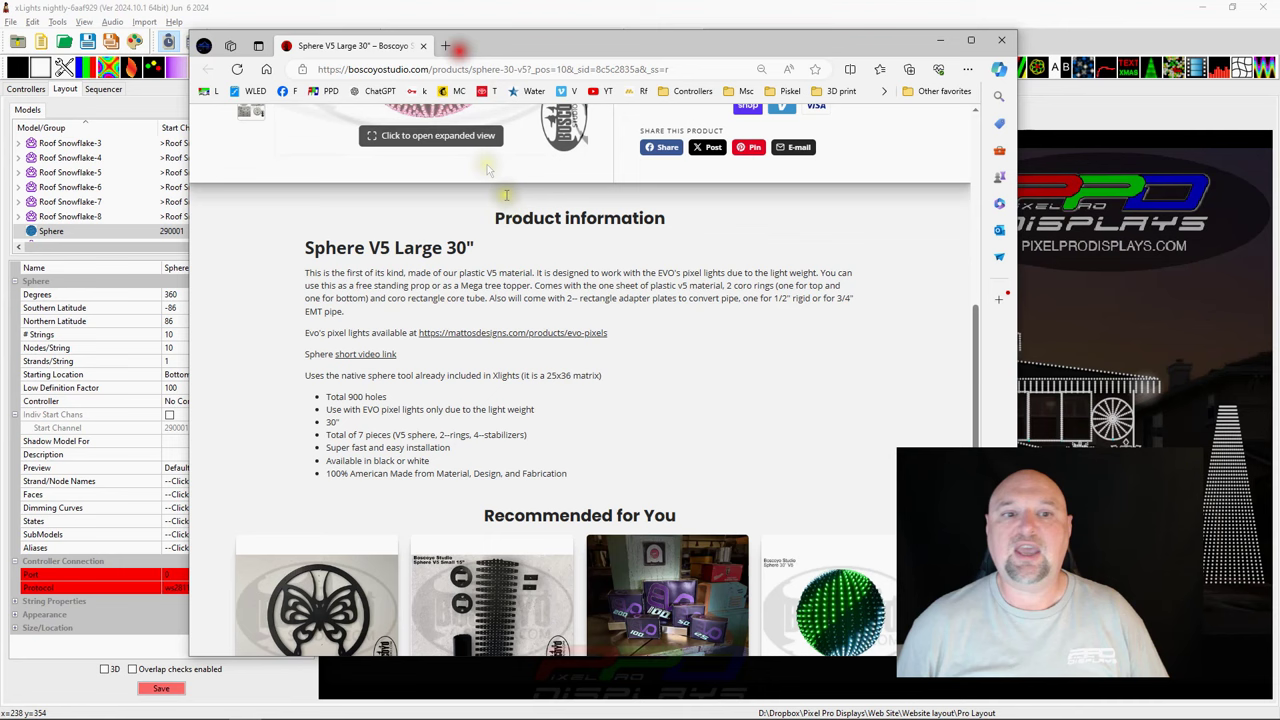
key(alt+Tab)
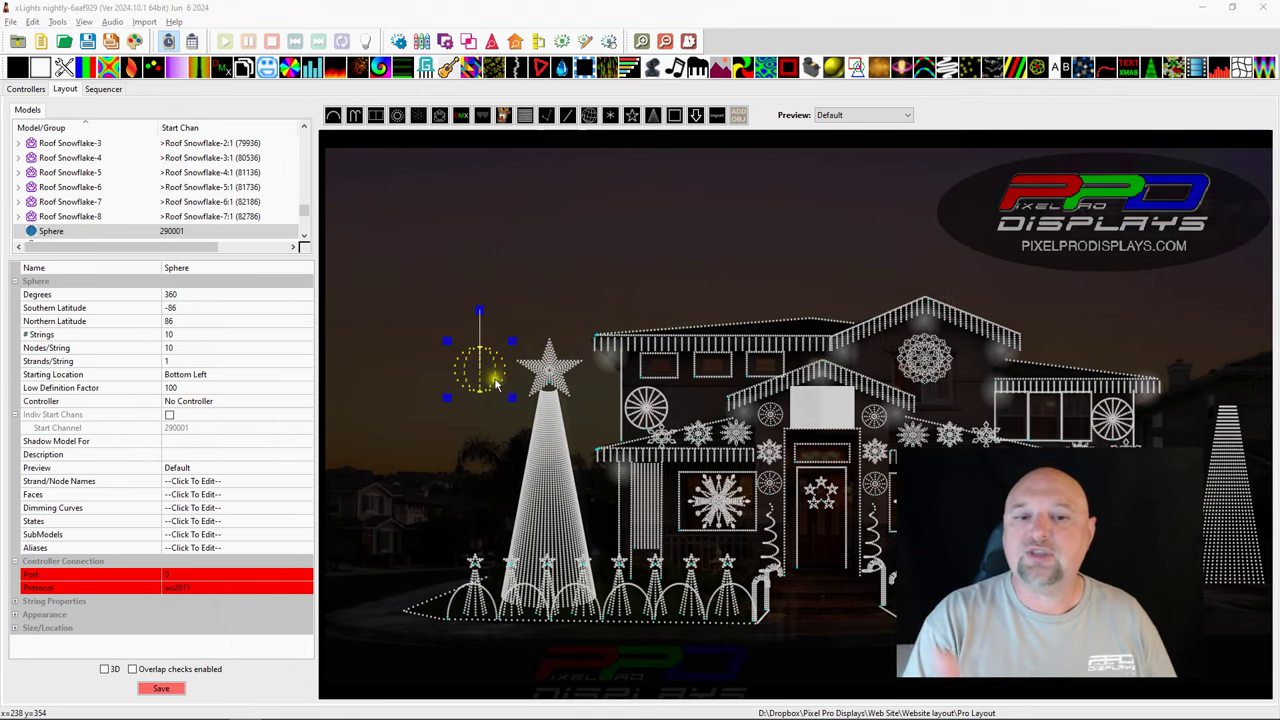
scroll(482, 385, up, 2)
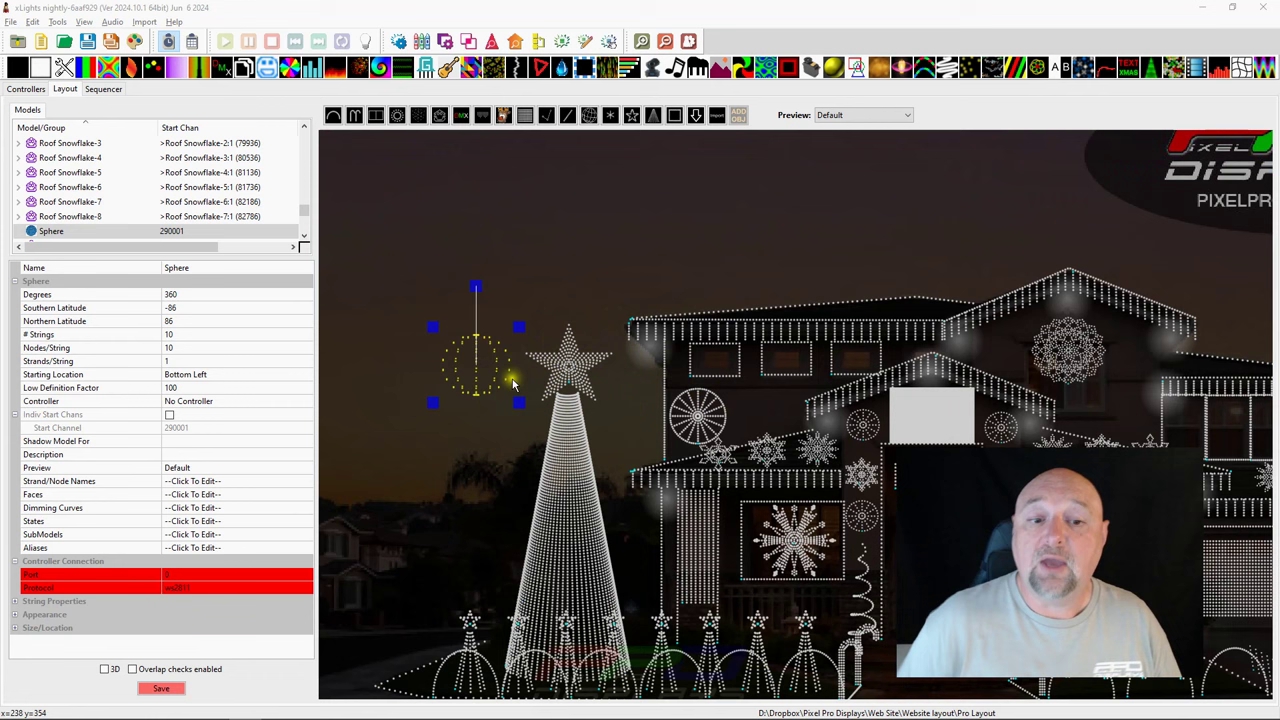
drag(518, 329, 536, 319)
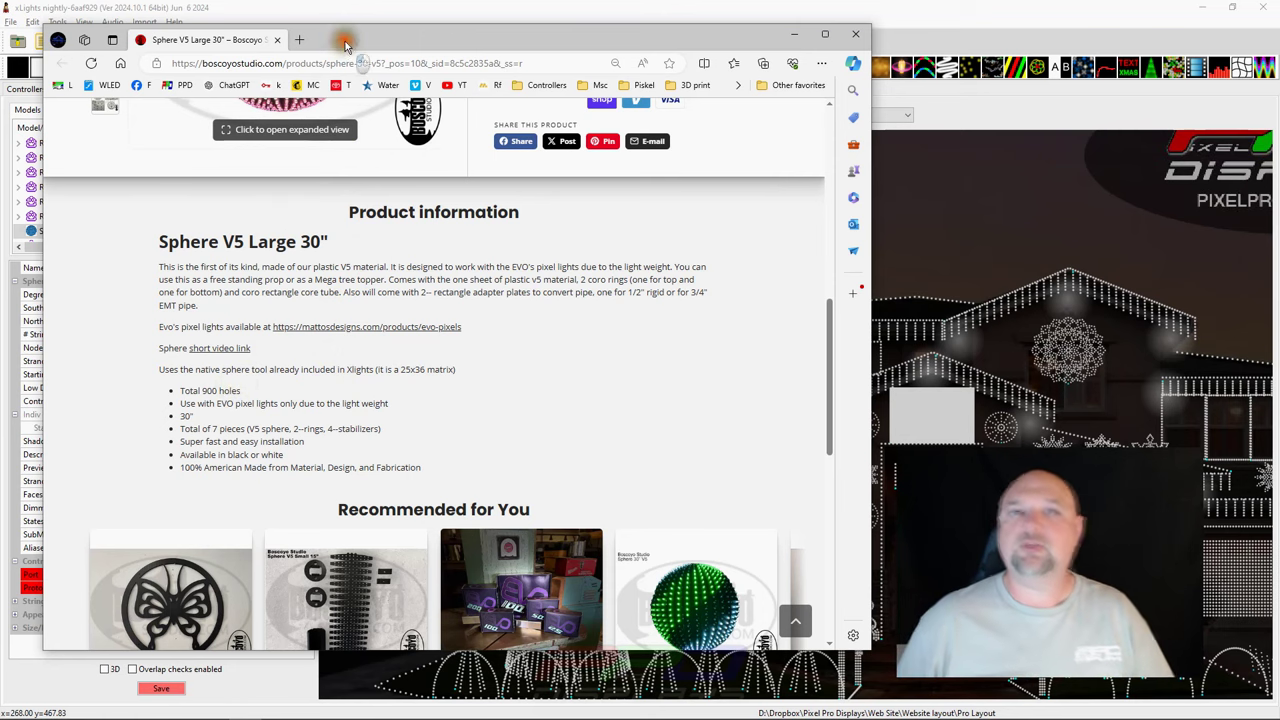
- Set the Sphere's # Strings to 3 and Nodes/String to 300
key(alt+Tab)
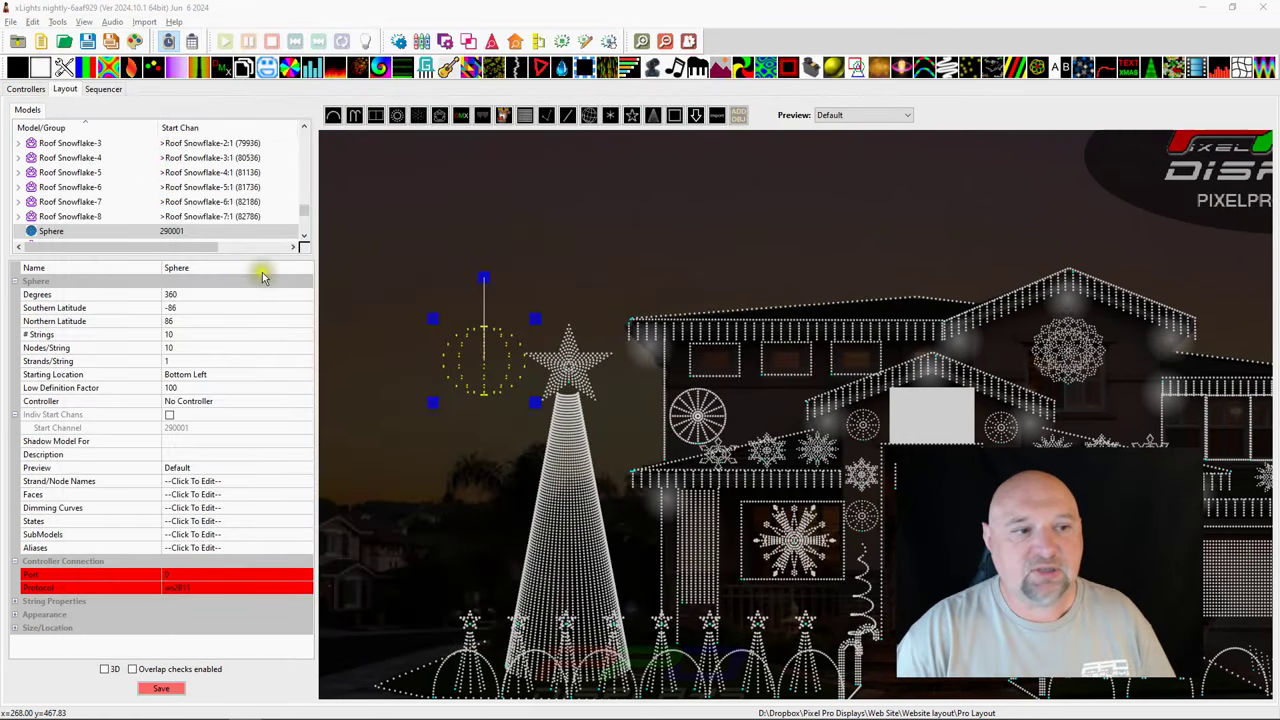
click(180, 334)
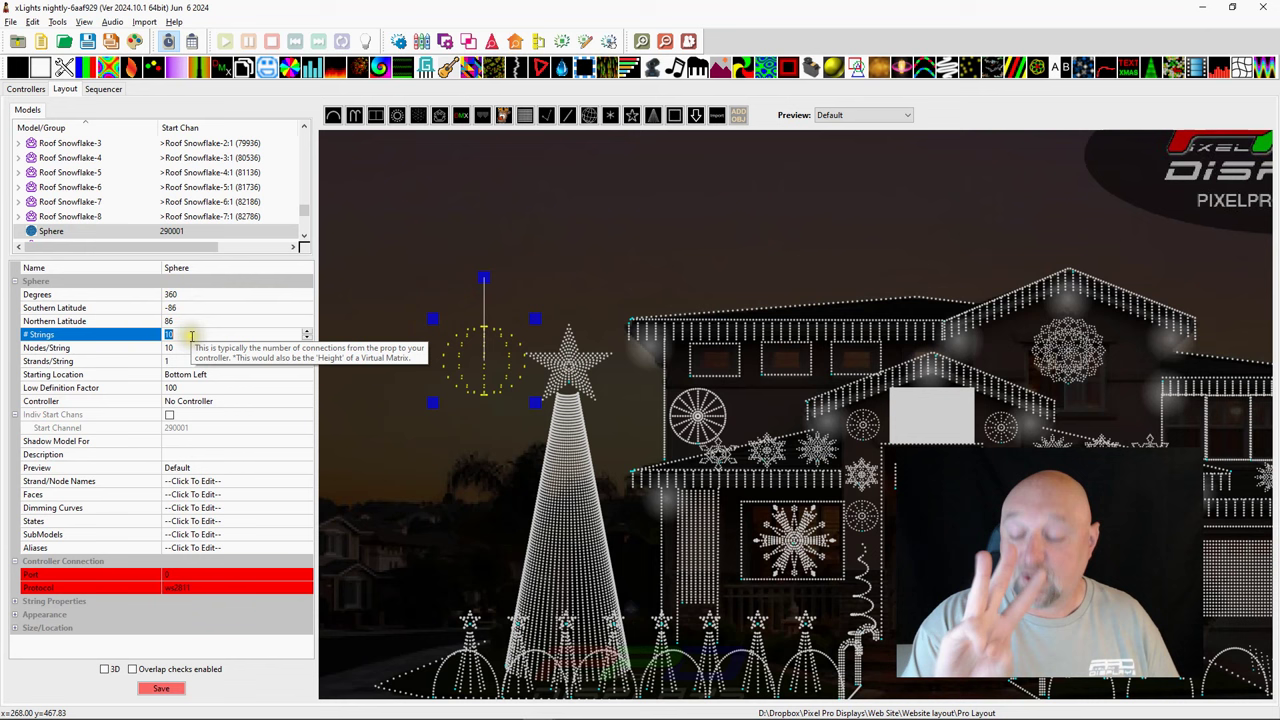
text(3)
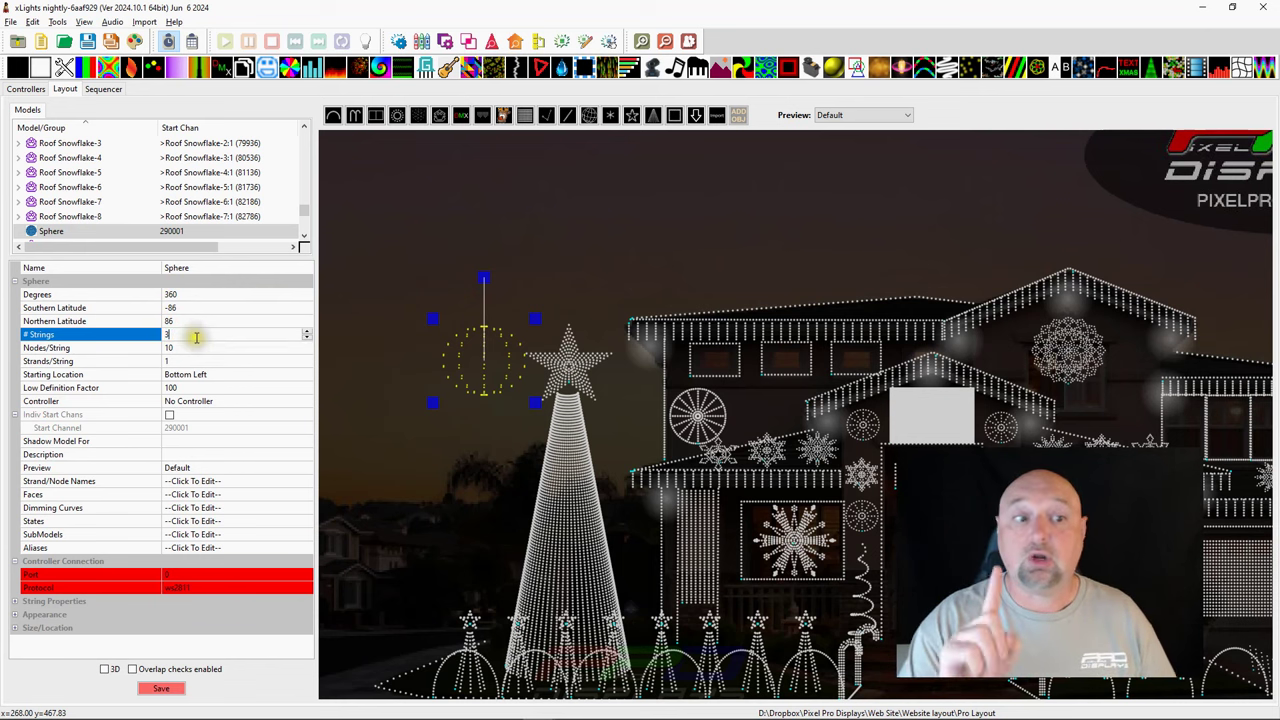
click(170, 348)
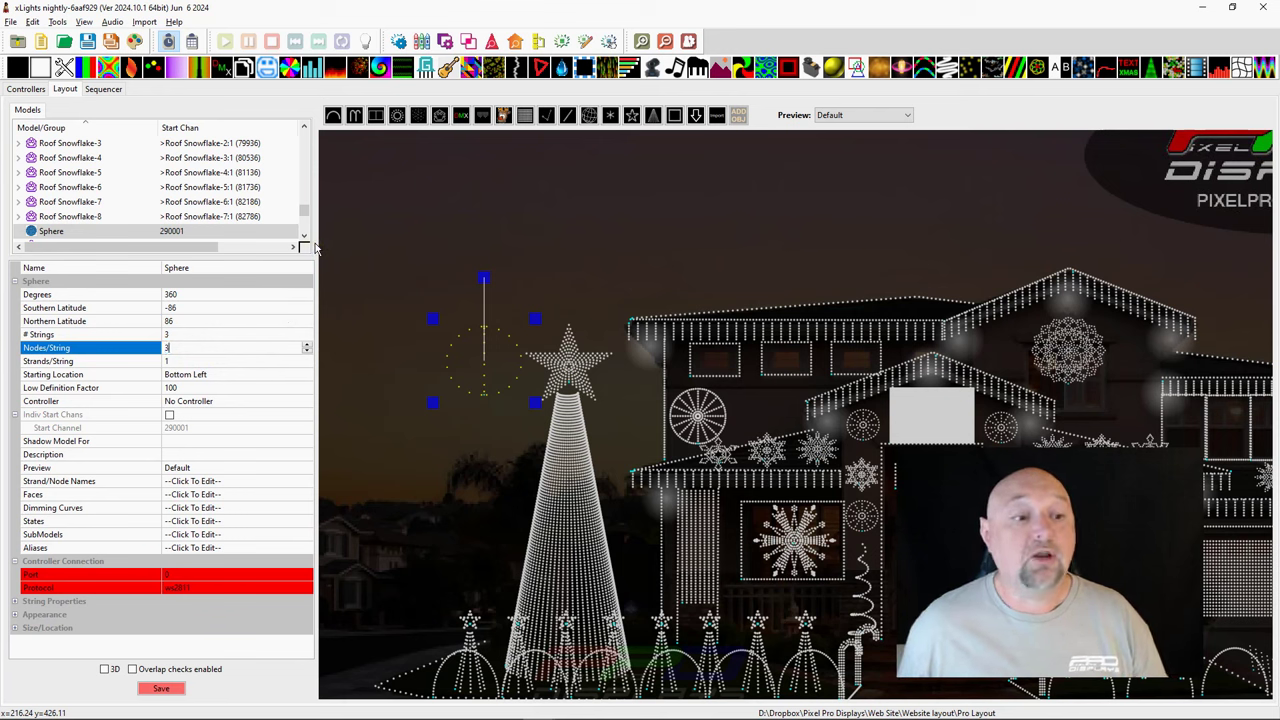
text(300)
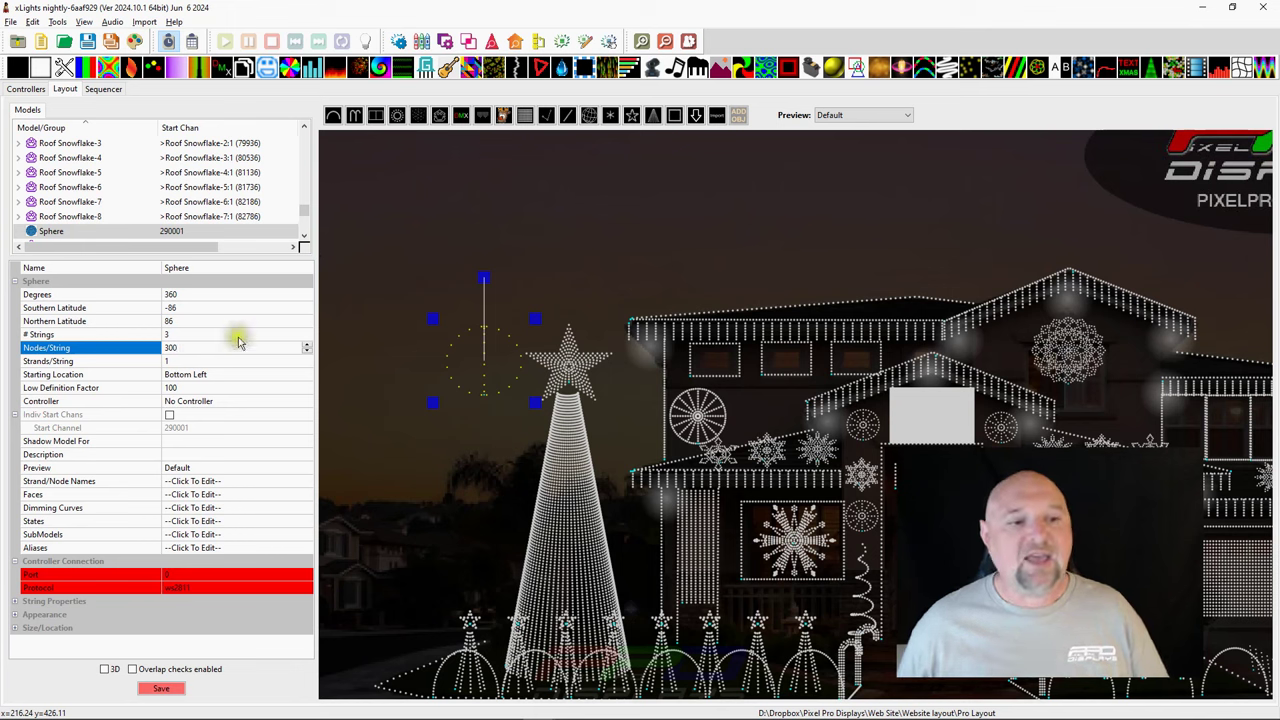
click(201, 368)
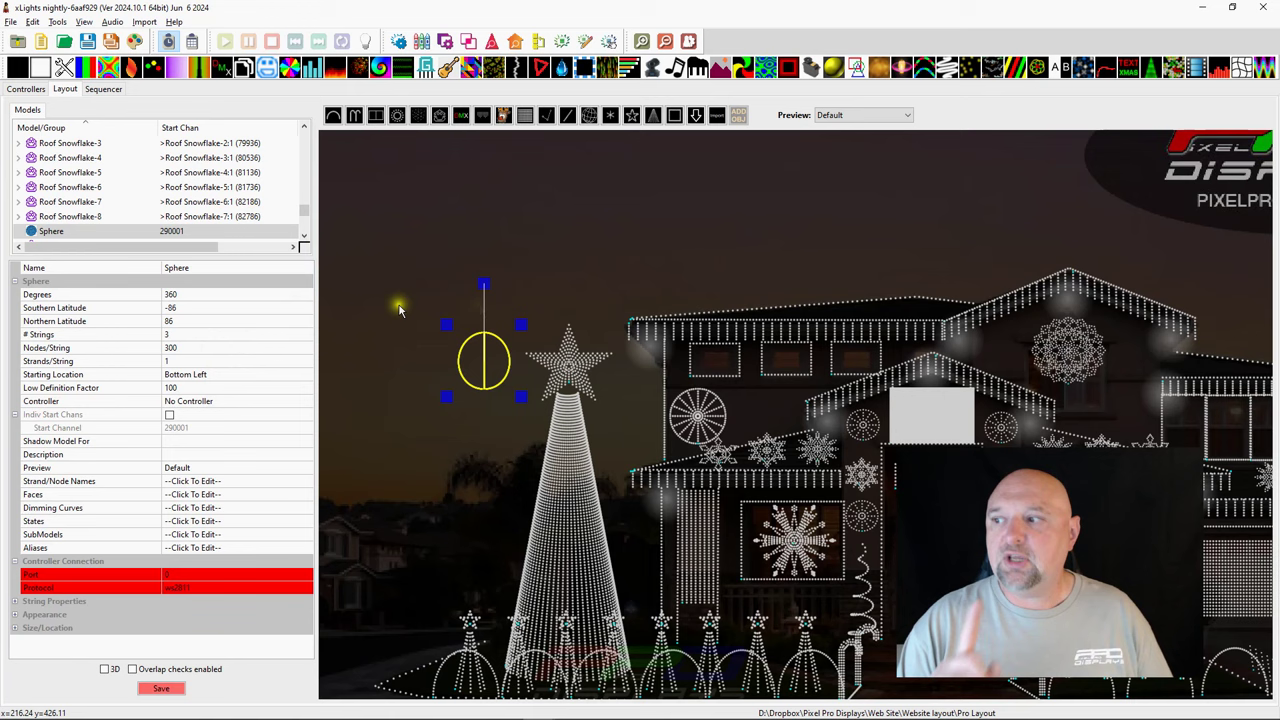
- Open Calculator beside the product page and highlight the 25 in the 25x36 matrix
key(alt+Tab)
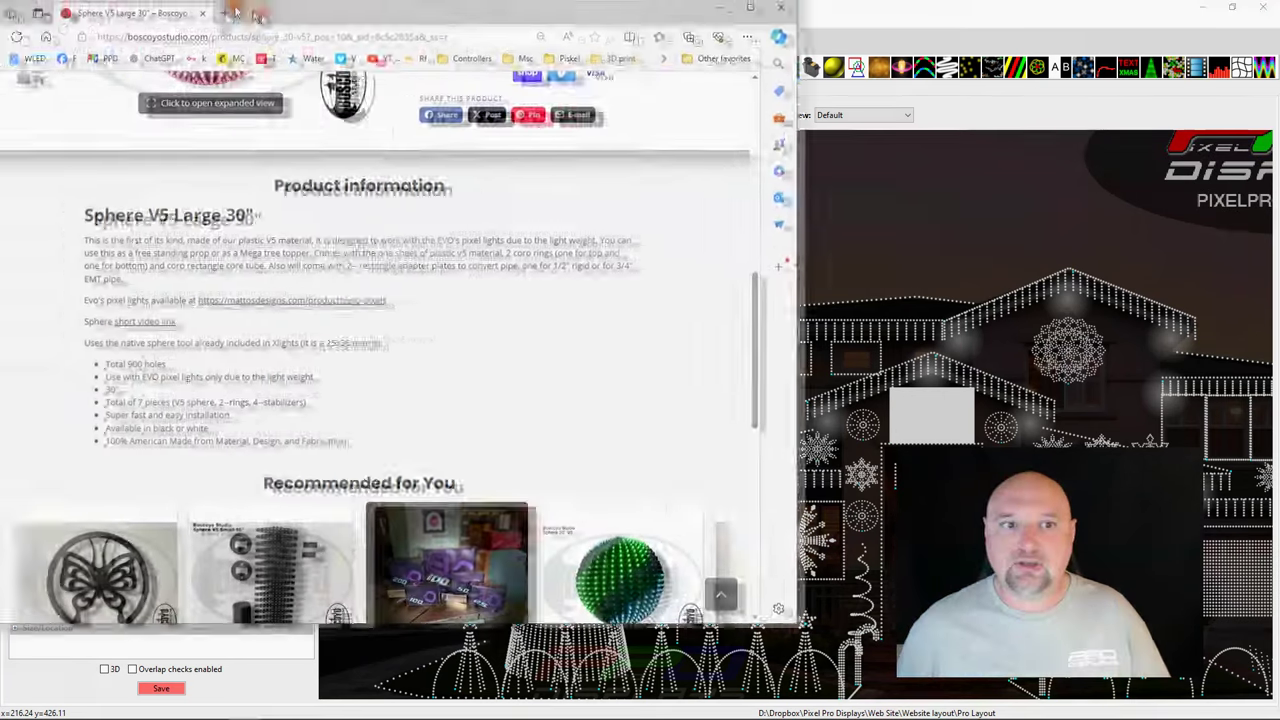
key(XF86Calculator)
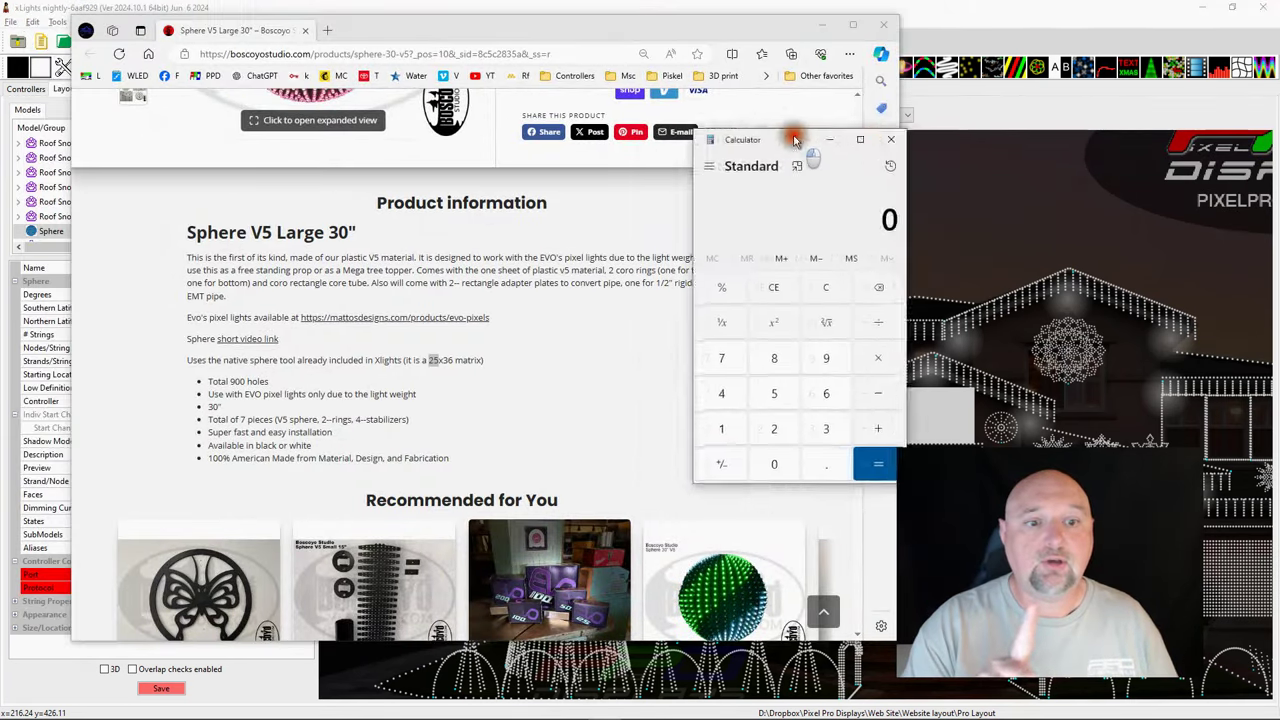
drag(806, 148, 629, 150)
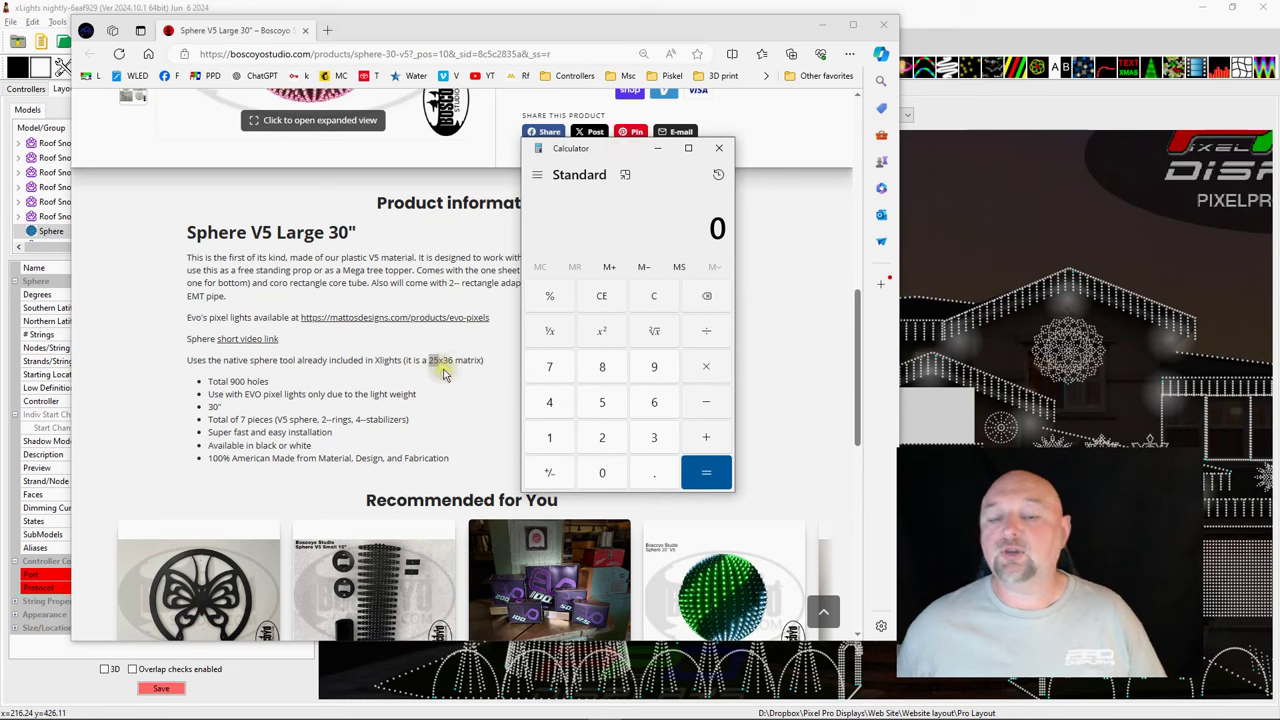
double_click(438, 368)
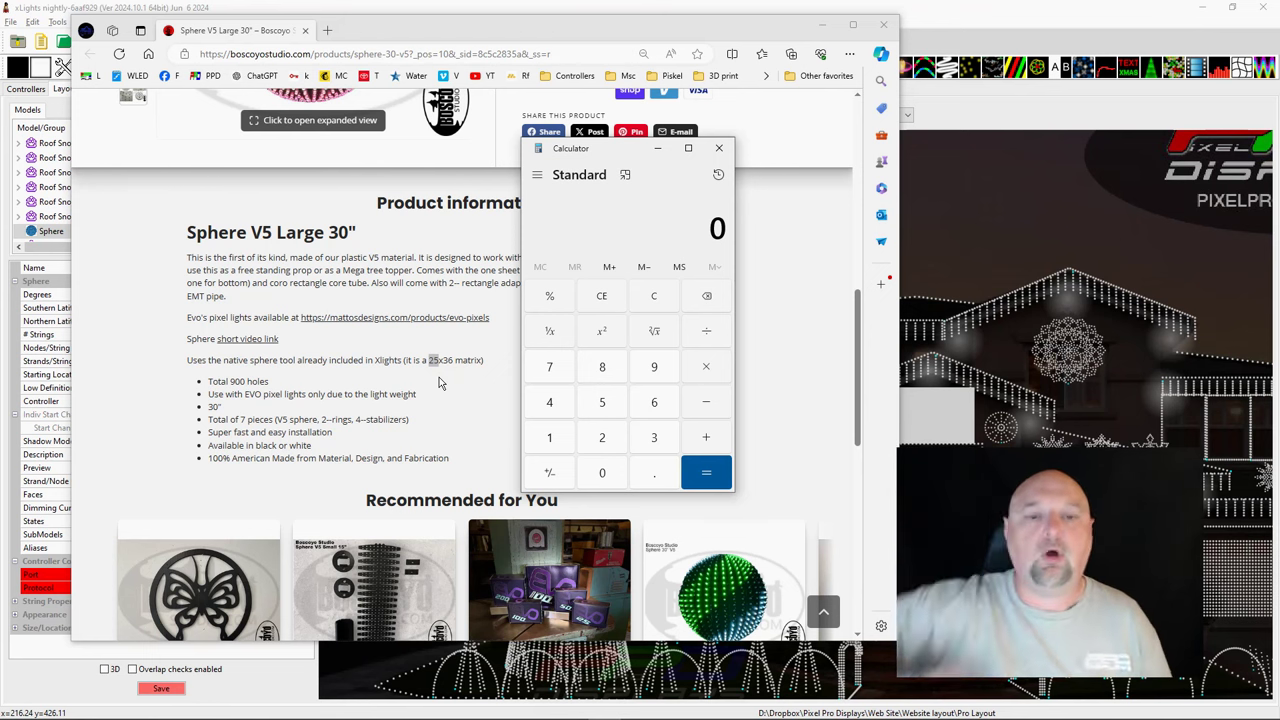
- Calculate 300 ÷ 25 = 12 and move the Calculator off screen
click(706, 233)
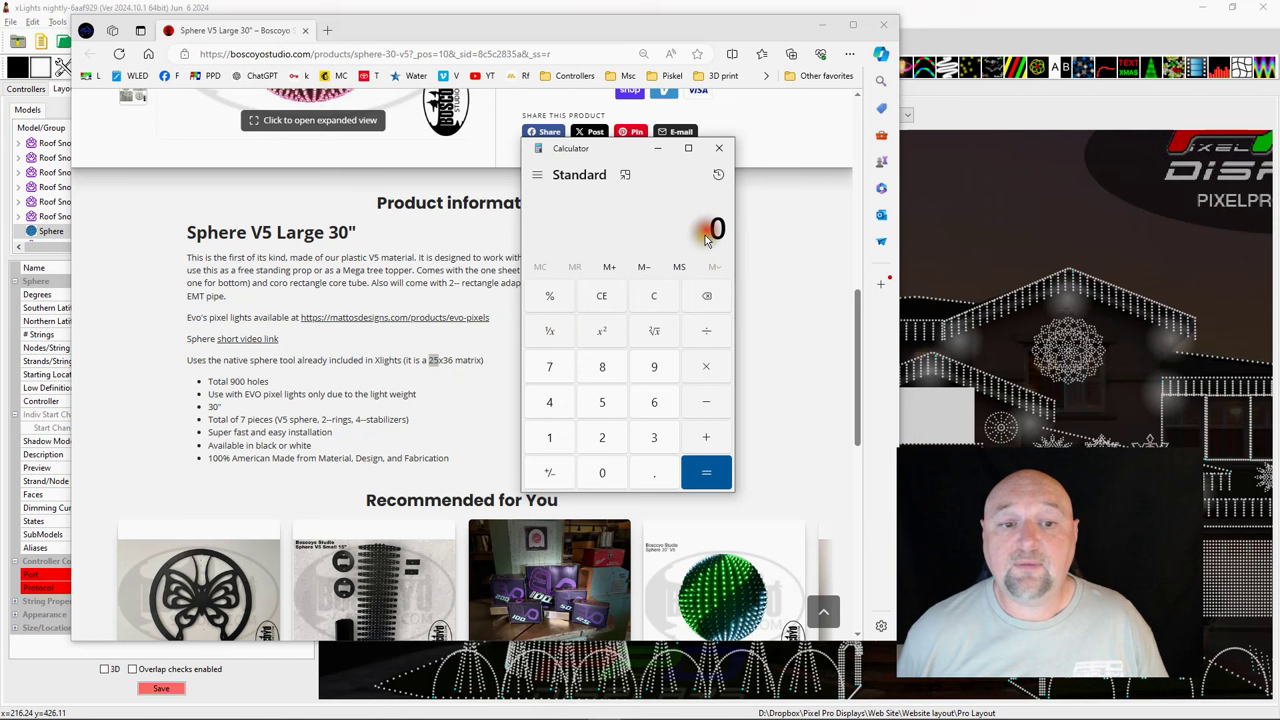
text(300 ÷ )
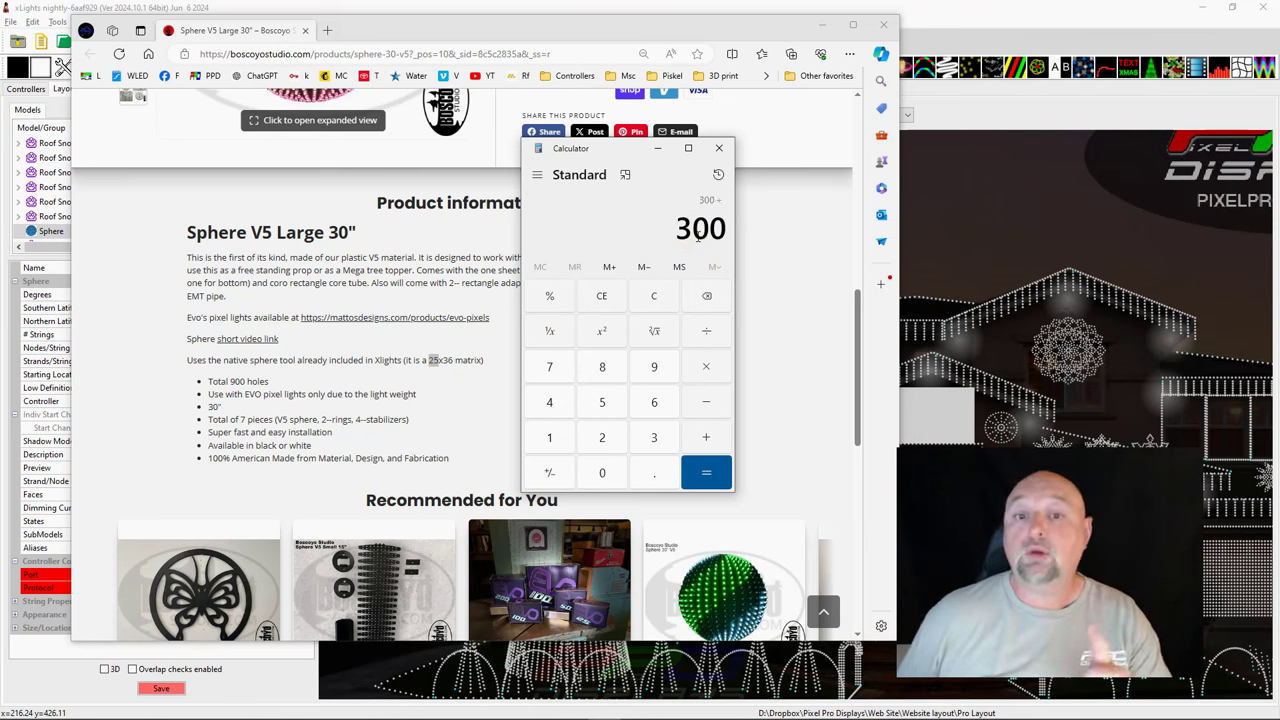
text(25)
key(Return)
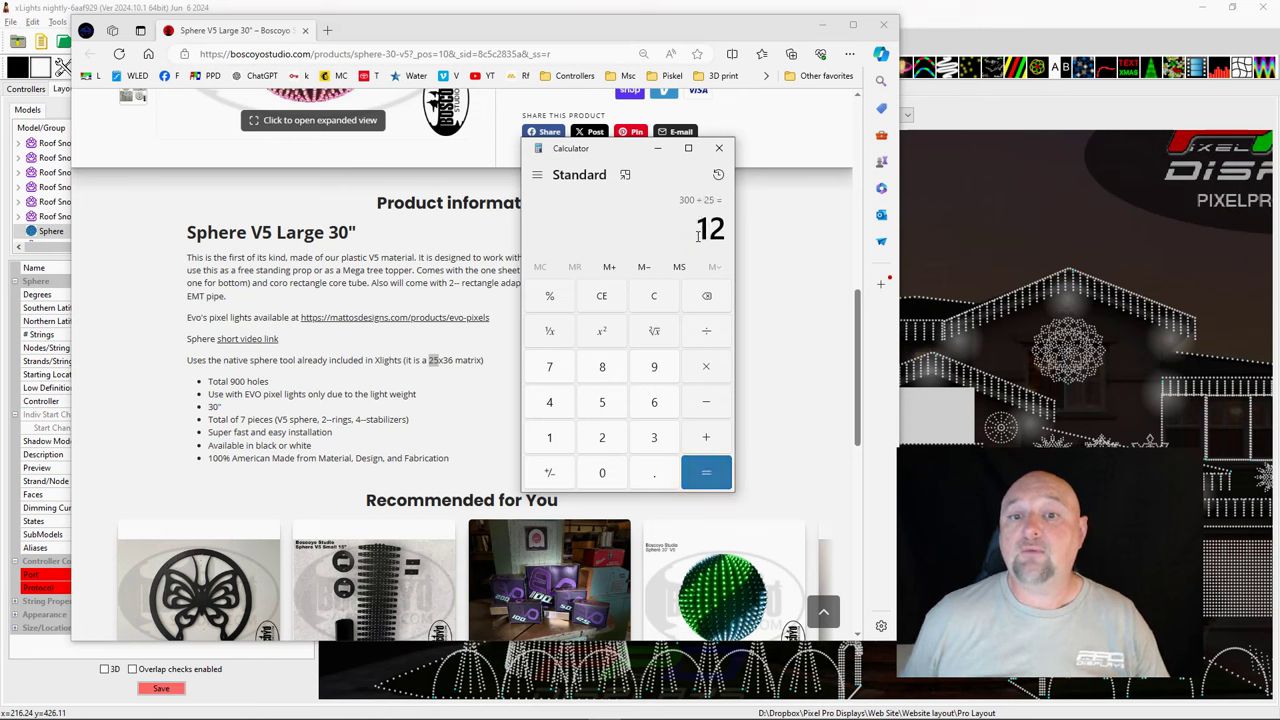
drag(610, 150, 1279, 60)
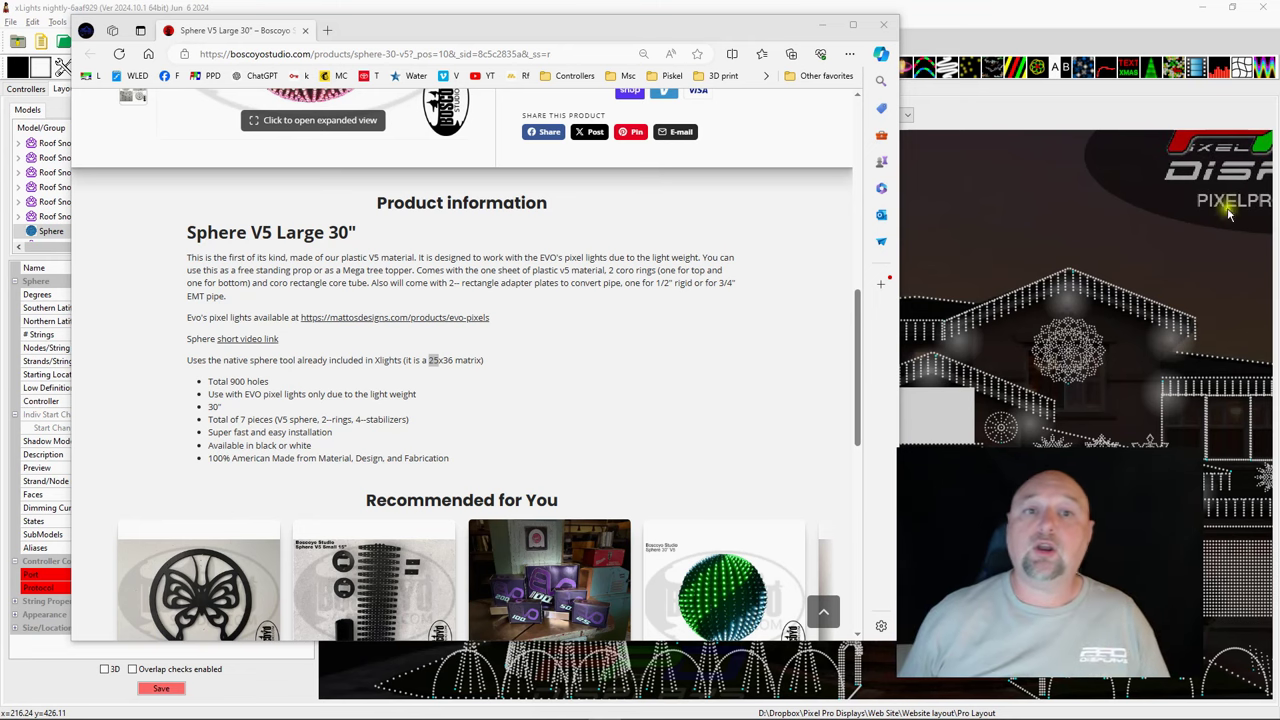
- Set the Sphere's Strands/String to 12 and inspect it beside the Megatree Star
drag(414, 26, 1279, 40)
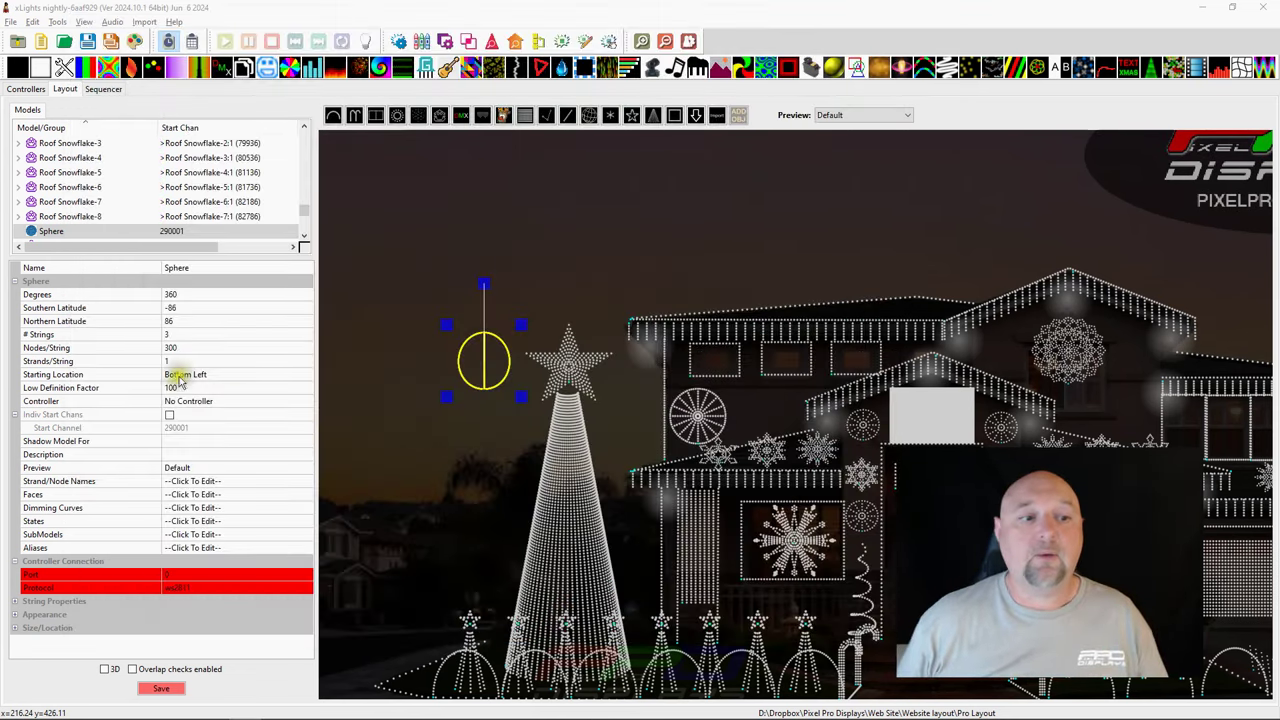
click(183, 363)
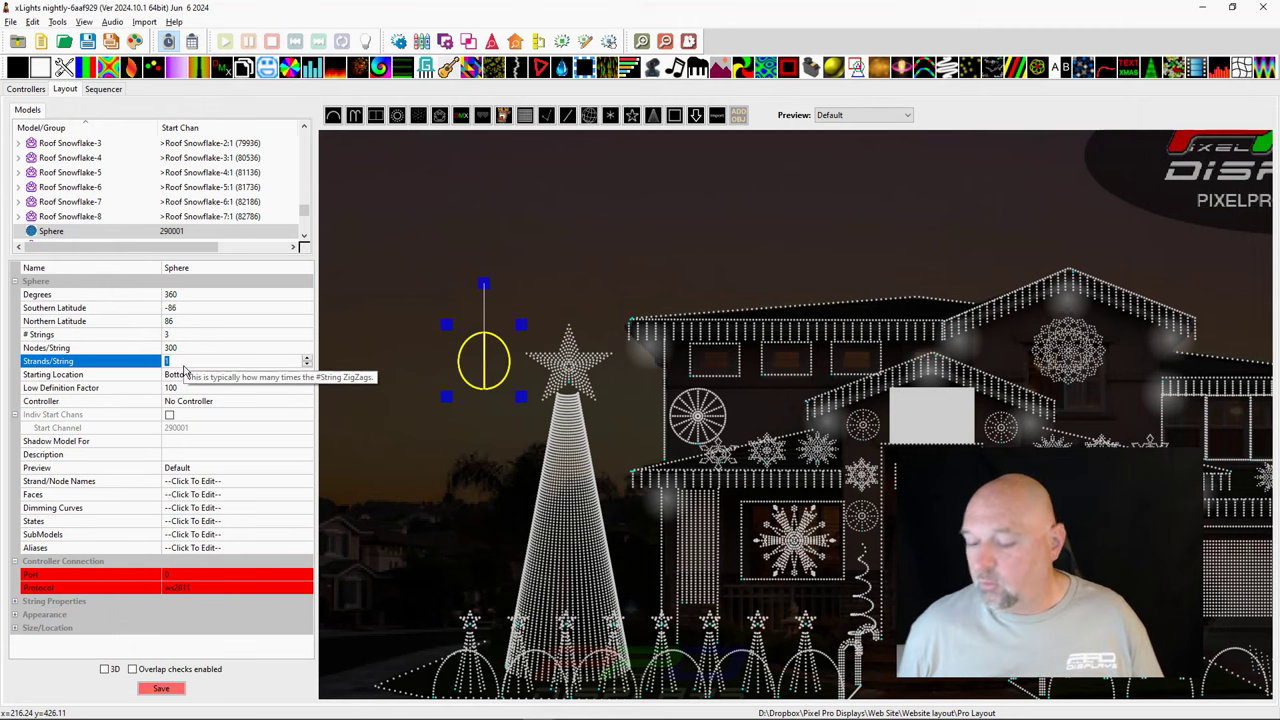
text(12)
key(Return)
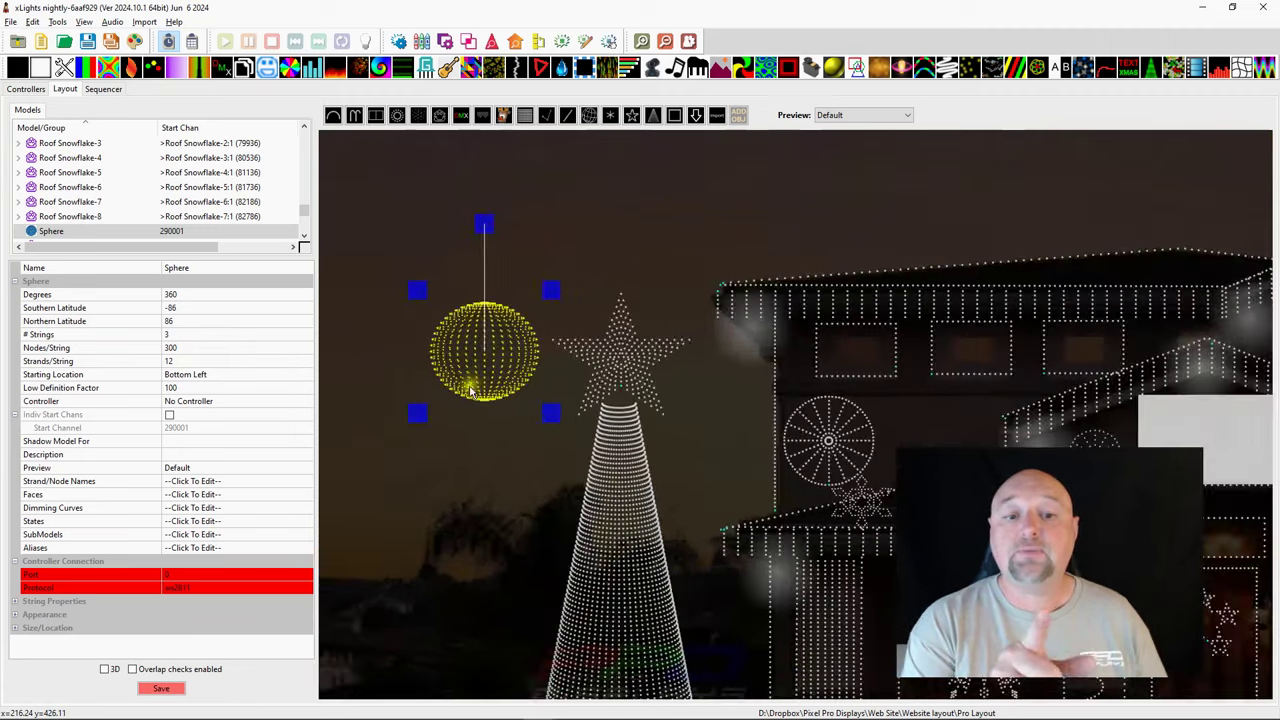
scroll(468, 388, up, 3)
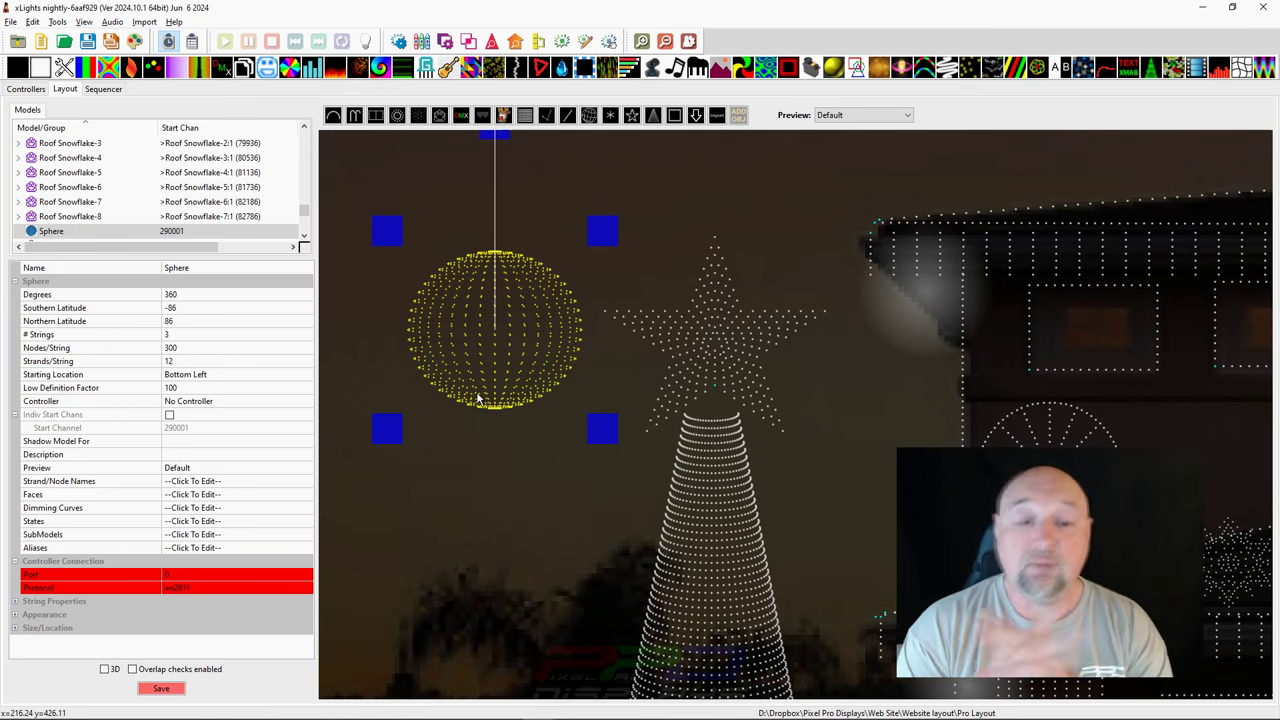
scroll(479, 398, down, 1)
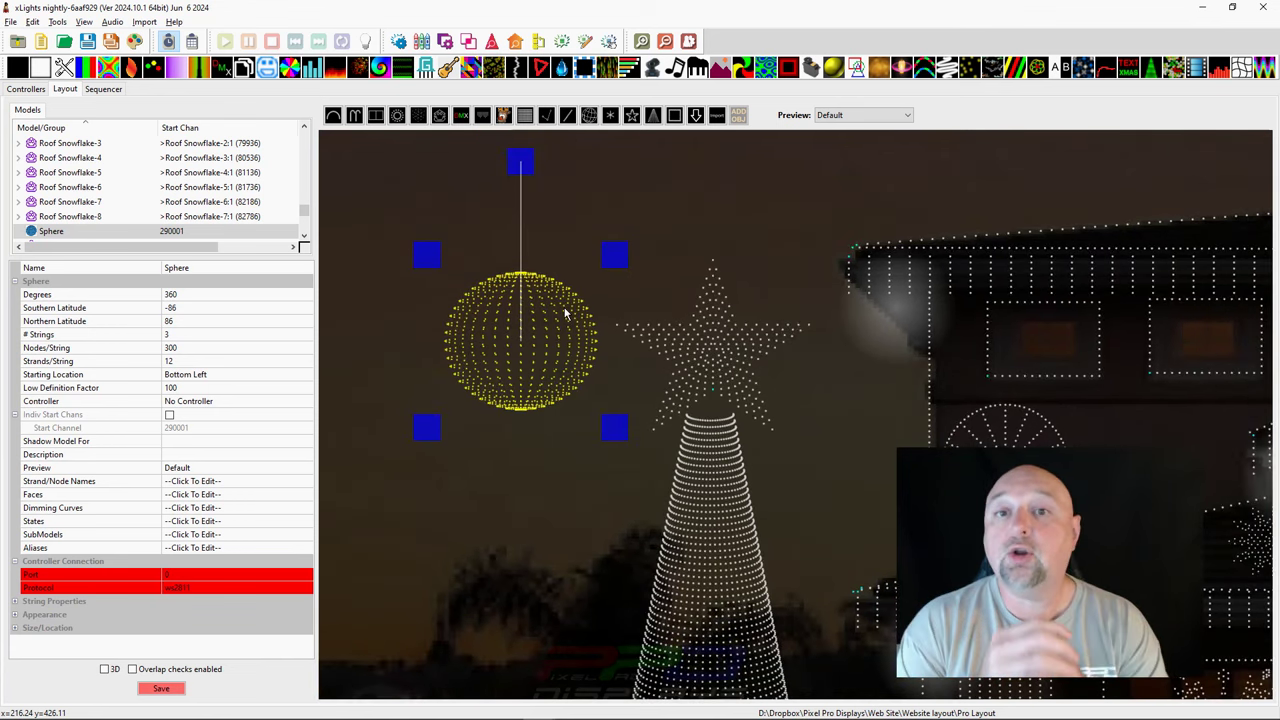
click(714, 348)
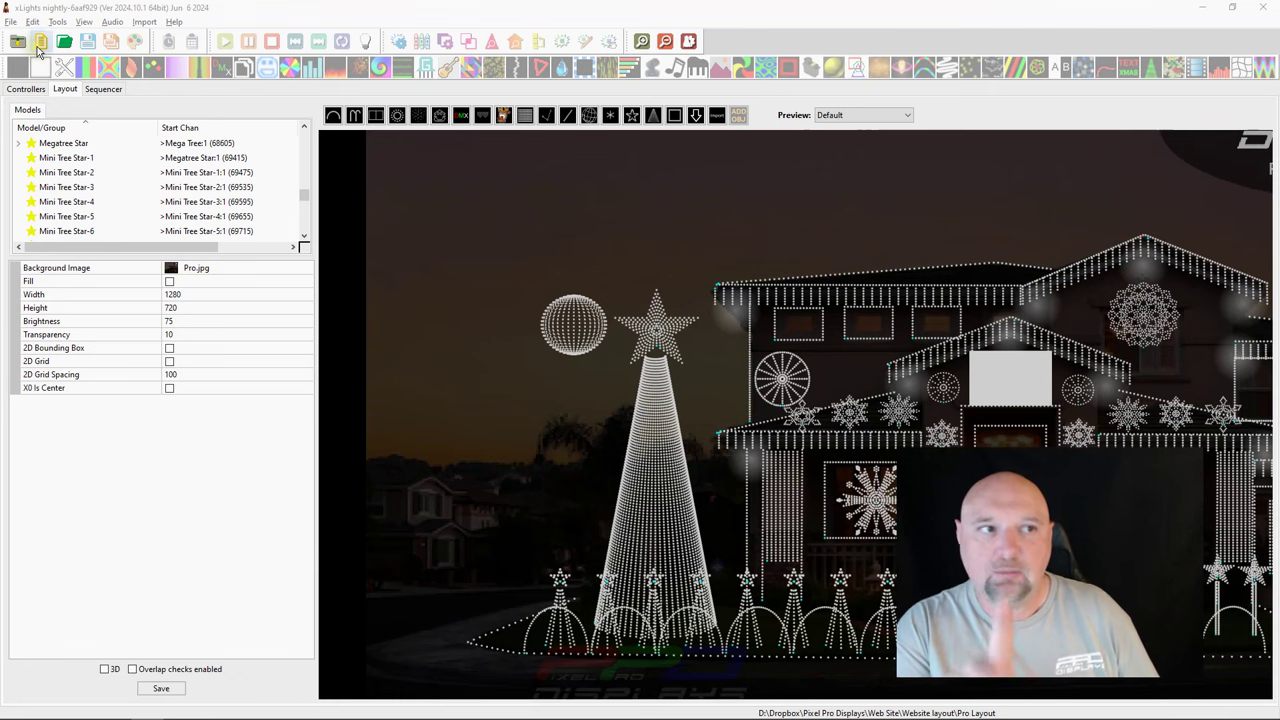
- Create a new musical sequence using Music > Bing Crosby - White Christmas as the audio
click(41, 44)
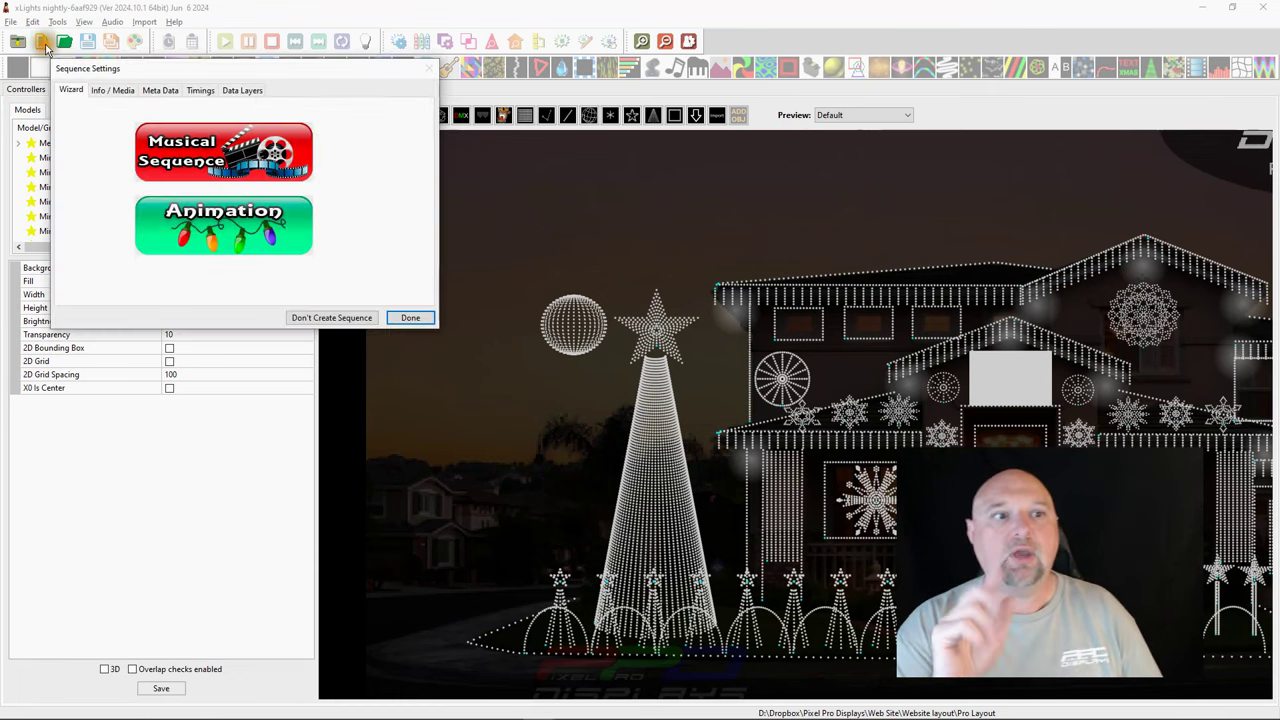
click(196, 168)
scroll(143, 248, up, 4)
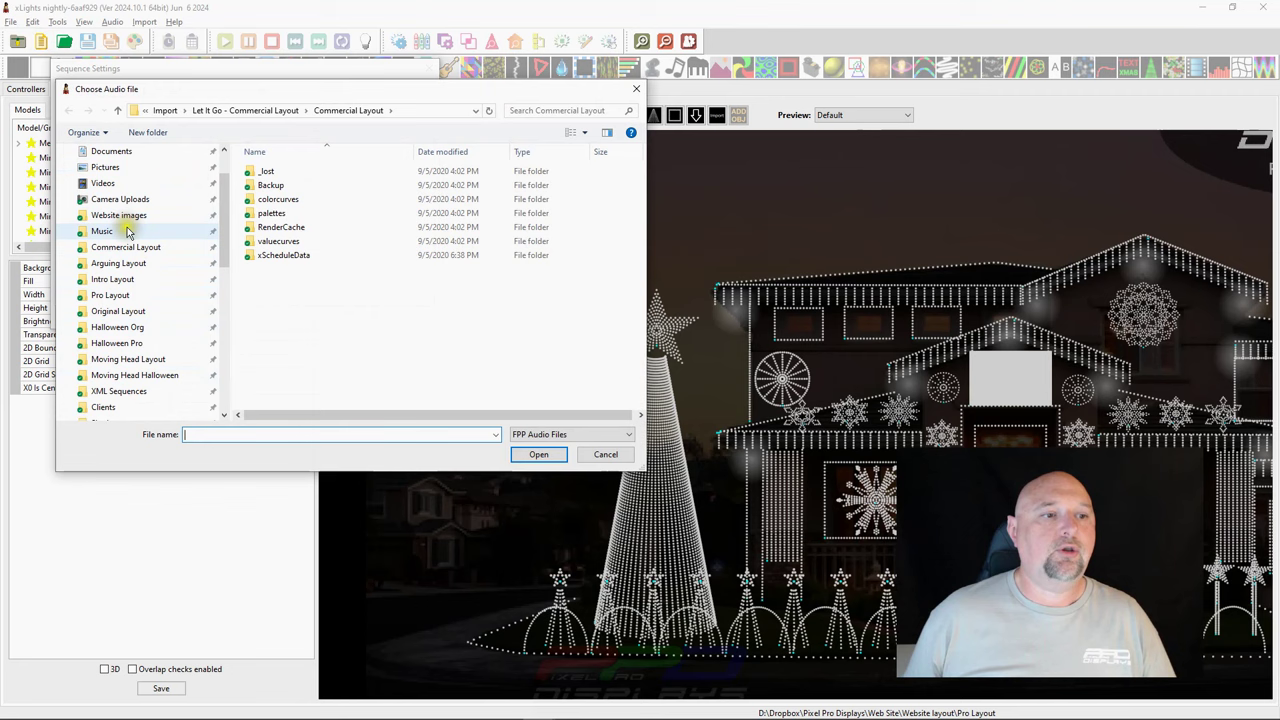
click(106, 232)
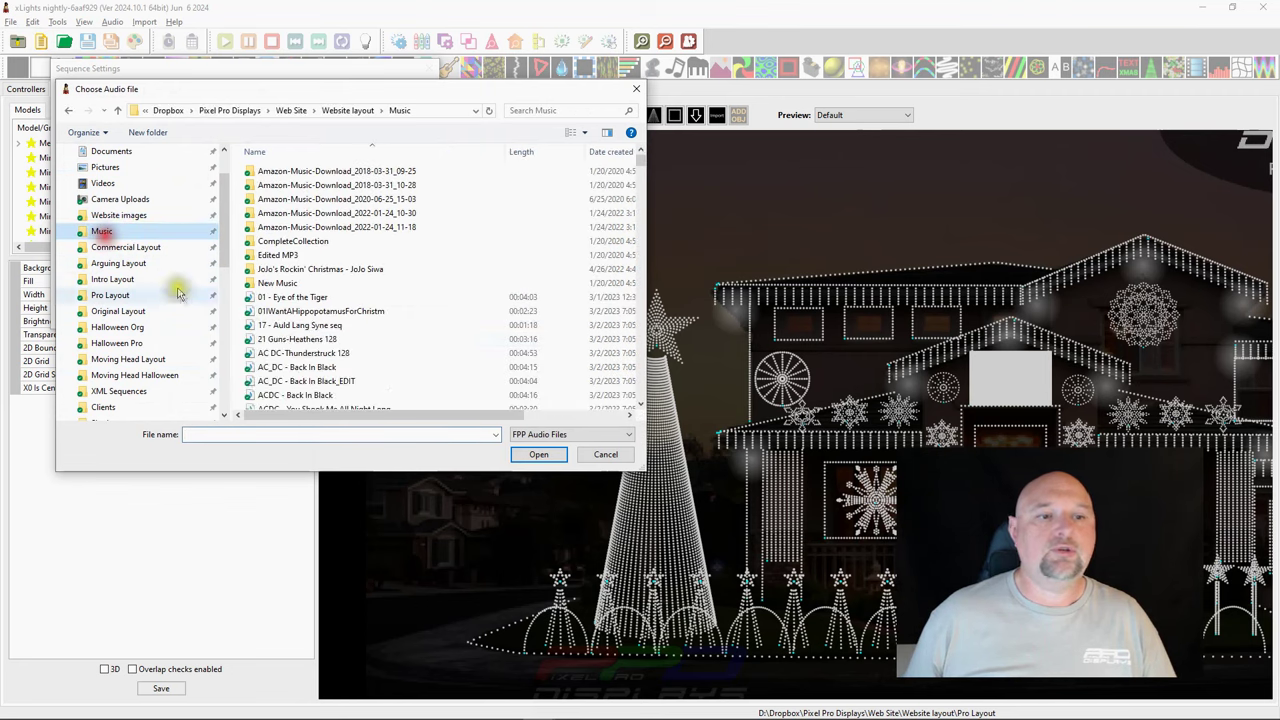
click(270, 339)
text(bing)
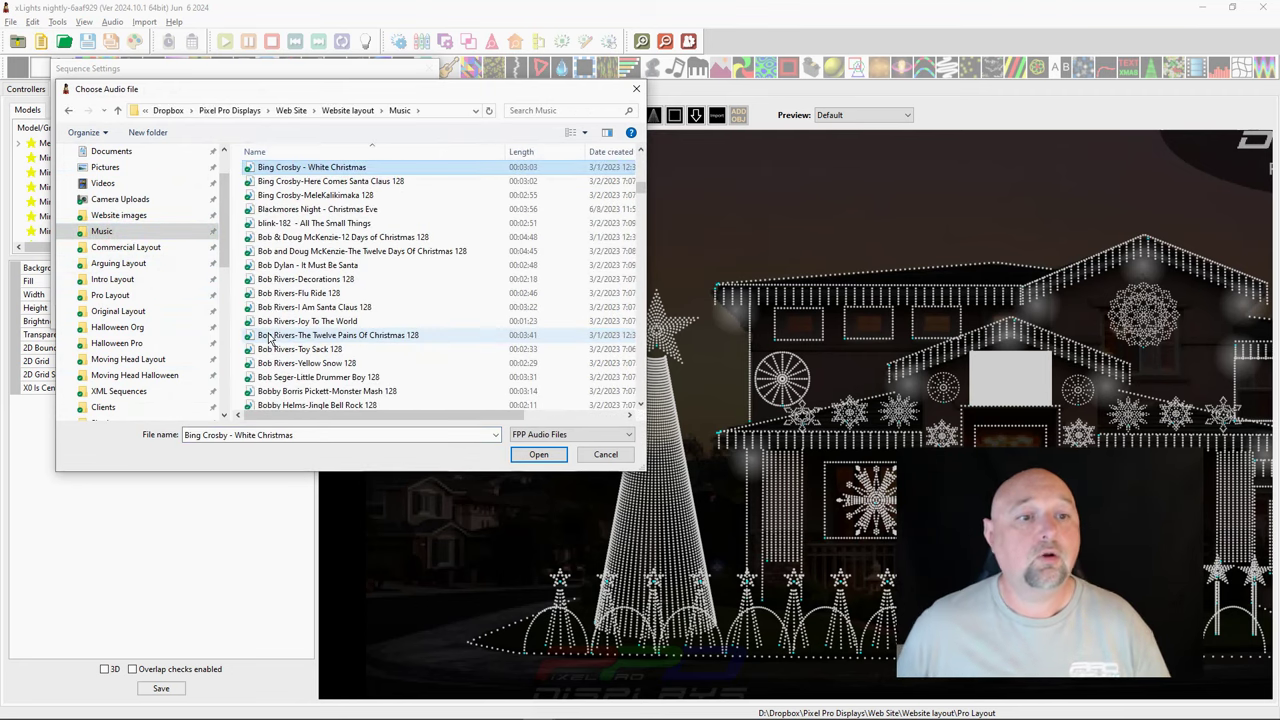
double_click(295, 168)
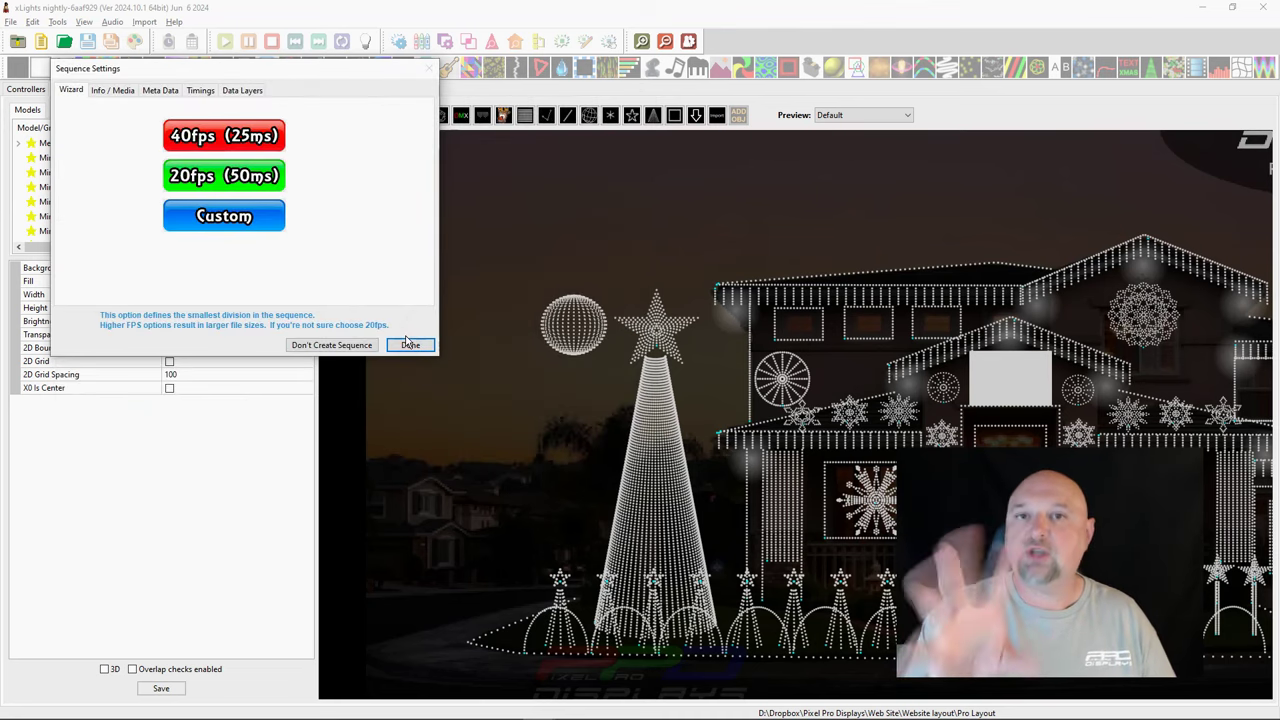
click(406, 346)
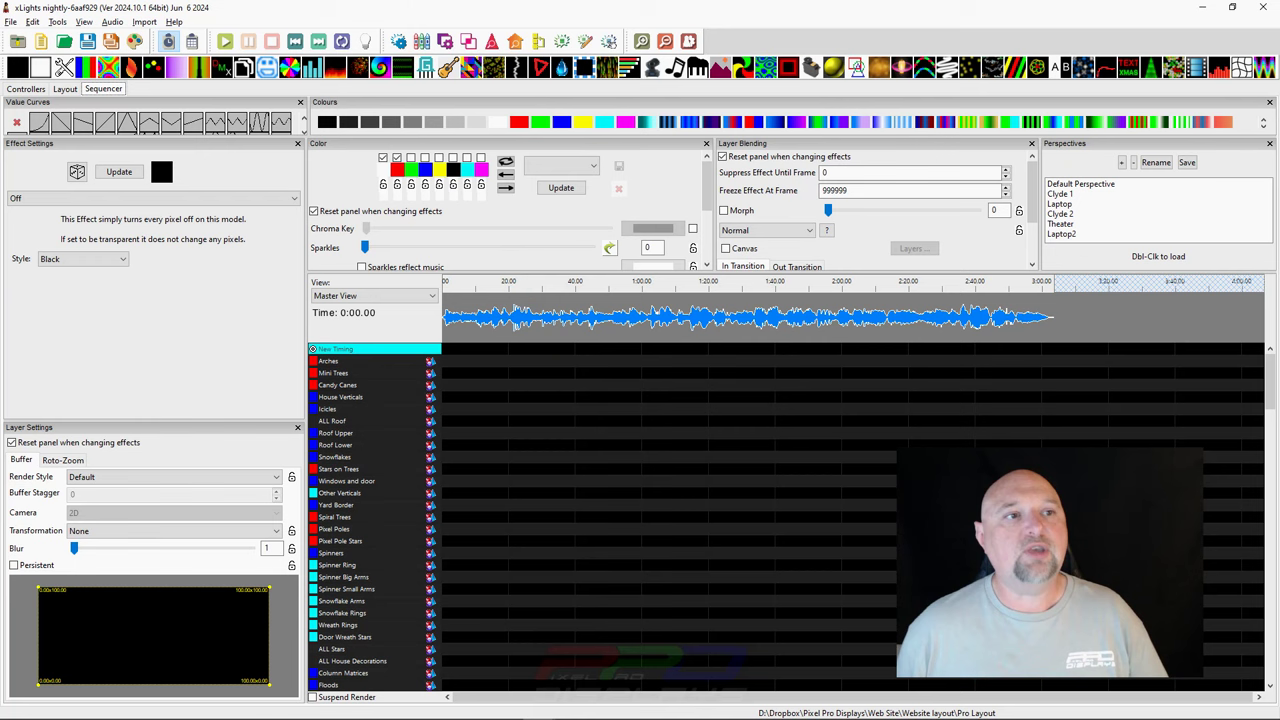
click(144, 21)
- Import effects from XML Sequences > Bing Crosby - White Christmas_Pro.xsq
click(150, 37)
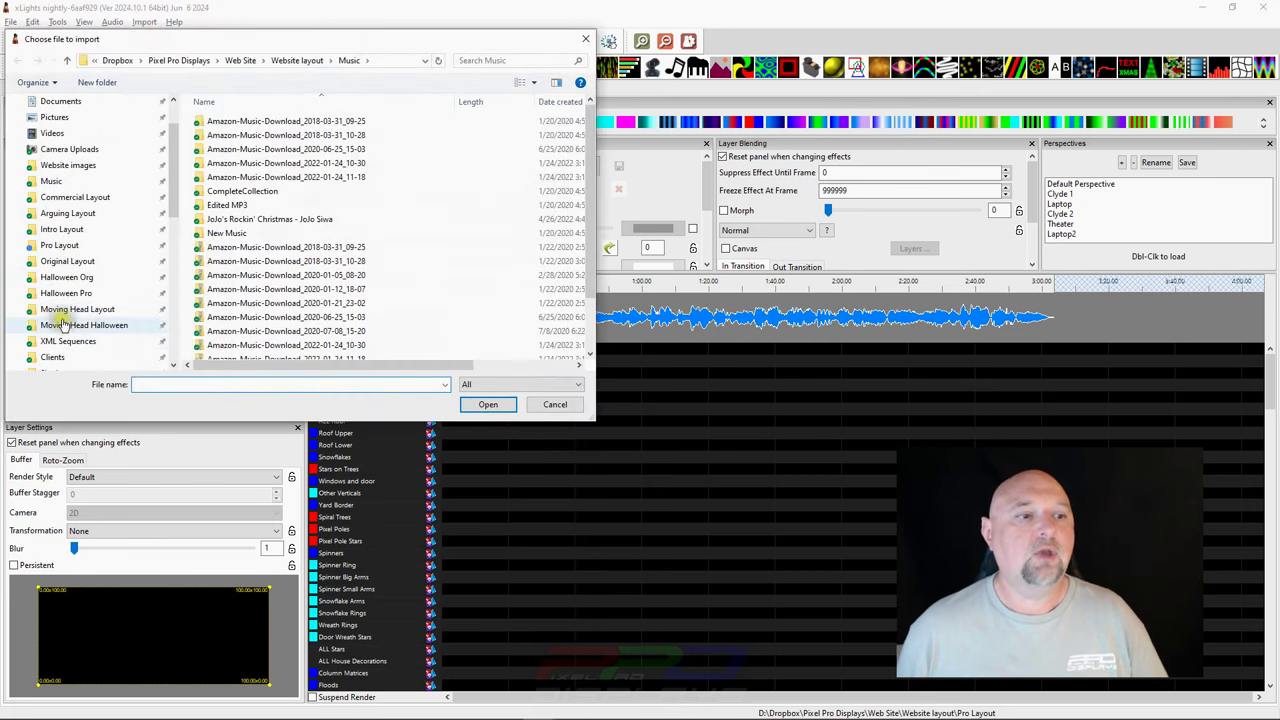
click(68, 341)
scroll(229, 216, down, 4)
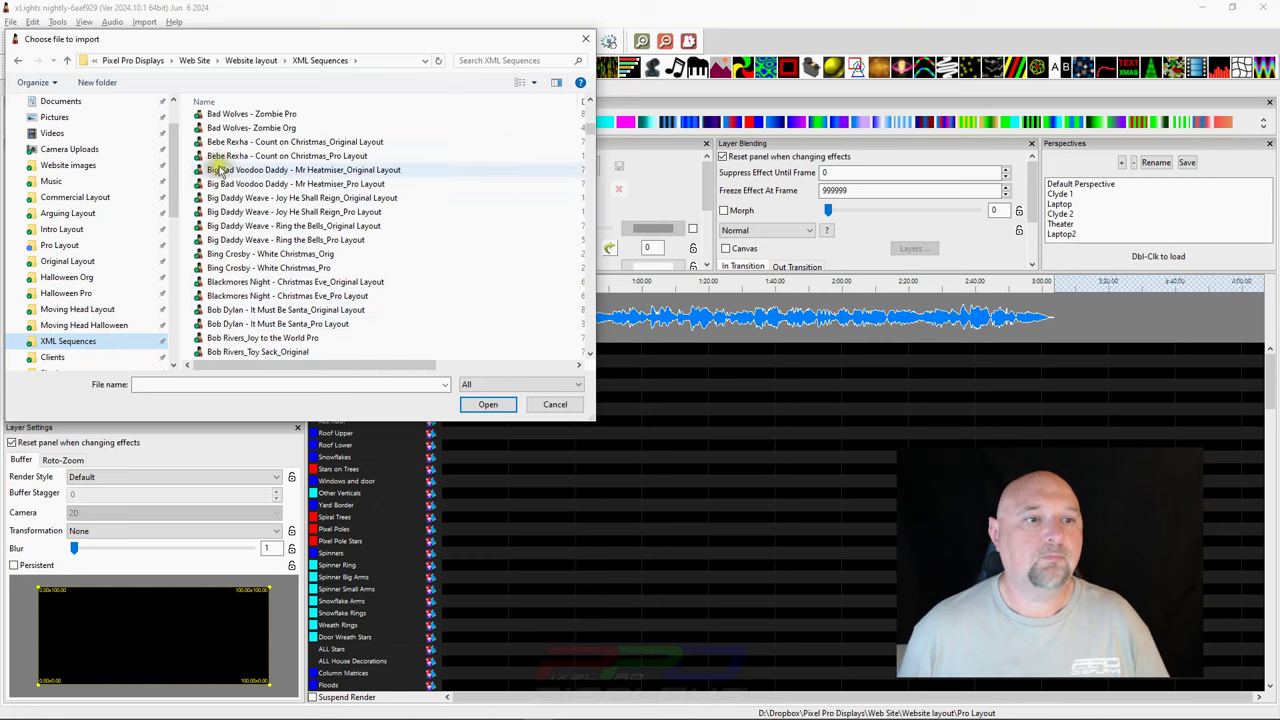
double_click(217, 339)
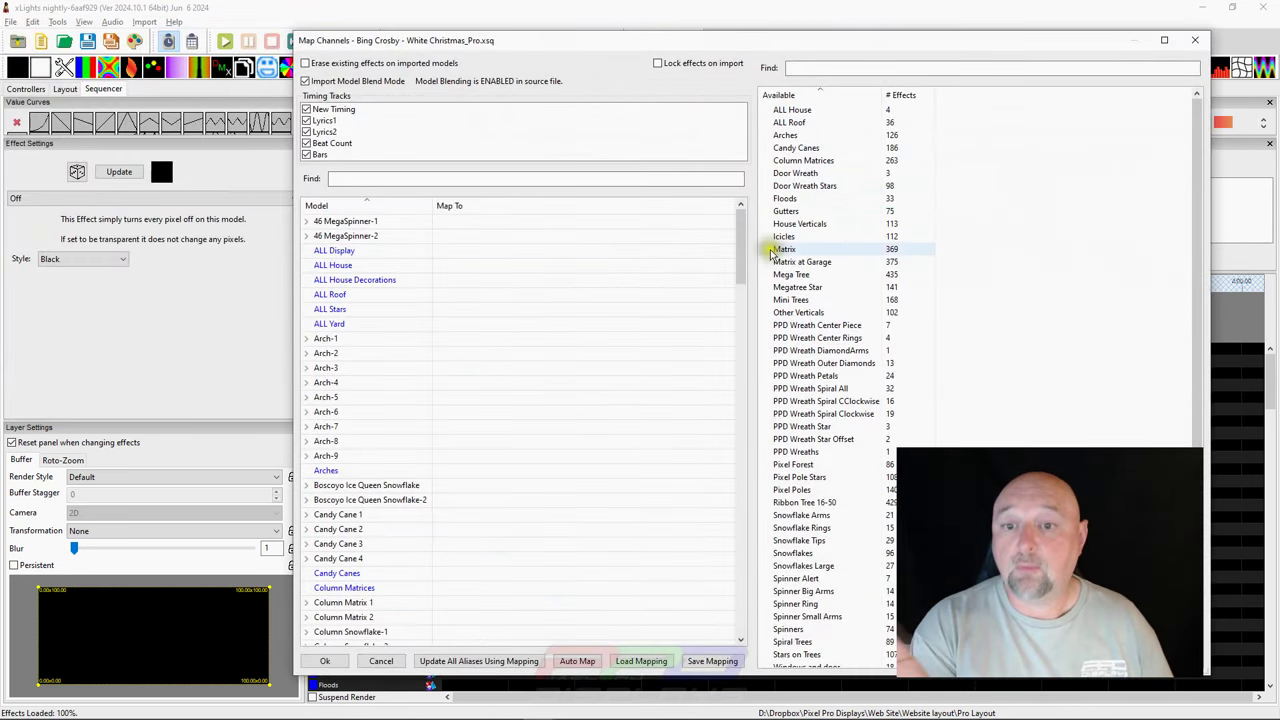
- Map Megatree Star's effects onto the Sphere and run the import
click(787, 274)
click(785, 288)
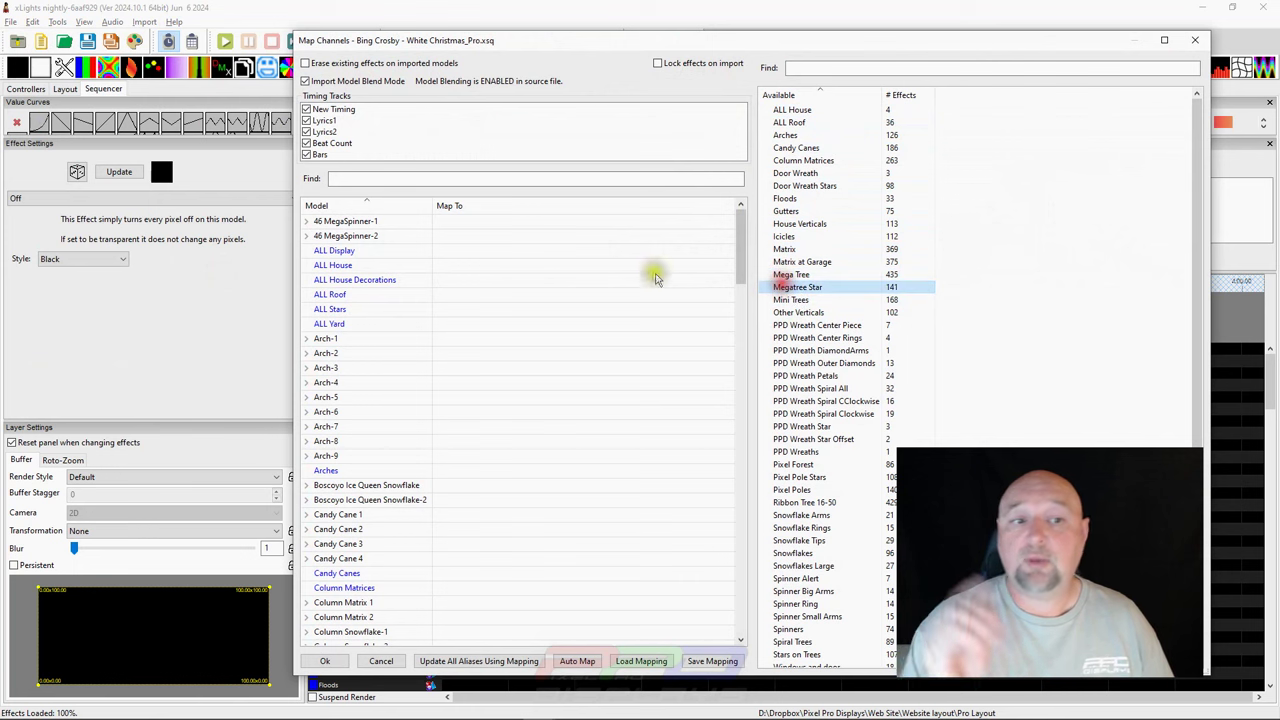
scroll(477, 280, down, 2)
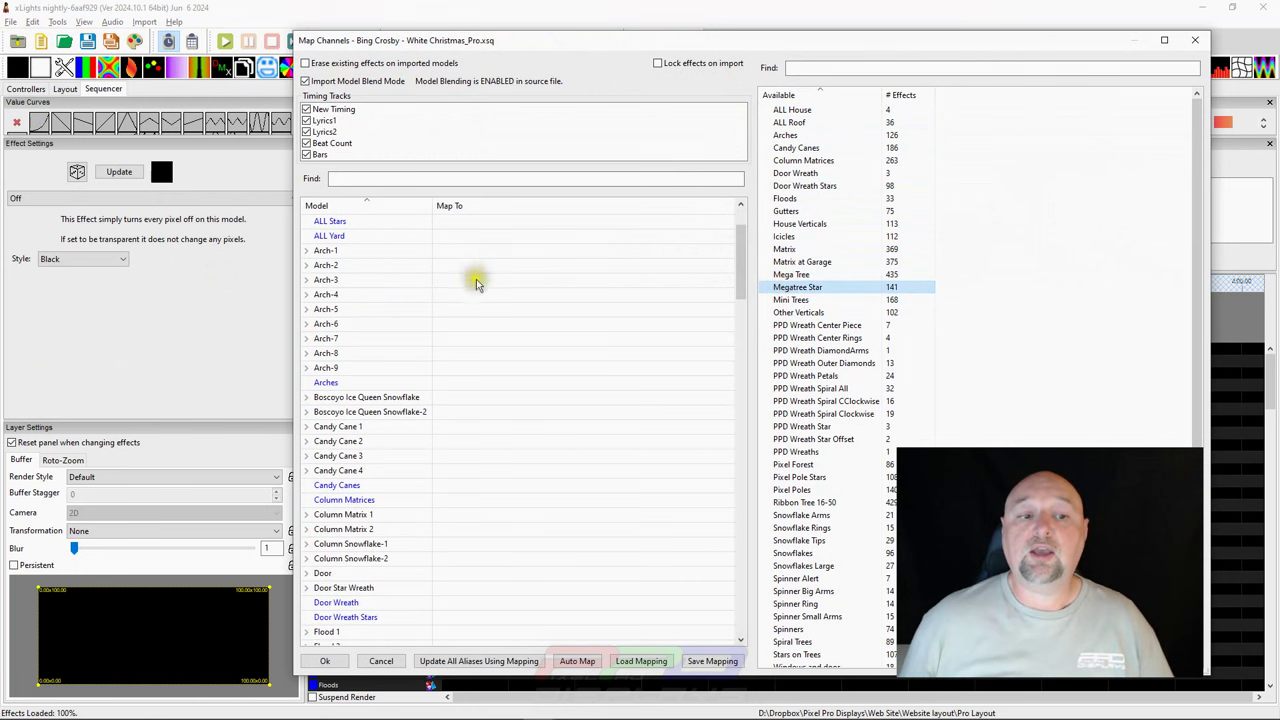
scroll(480, 290, down, 20)
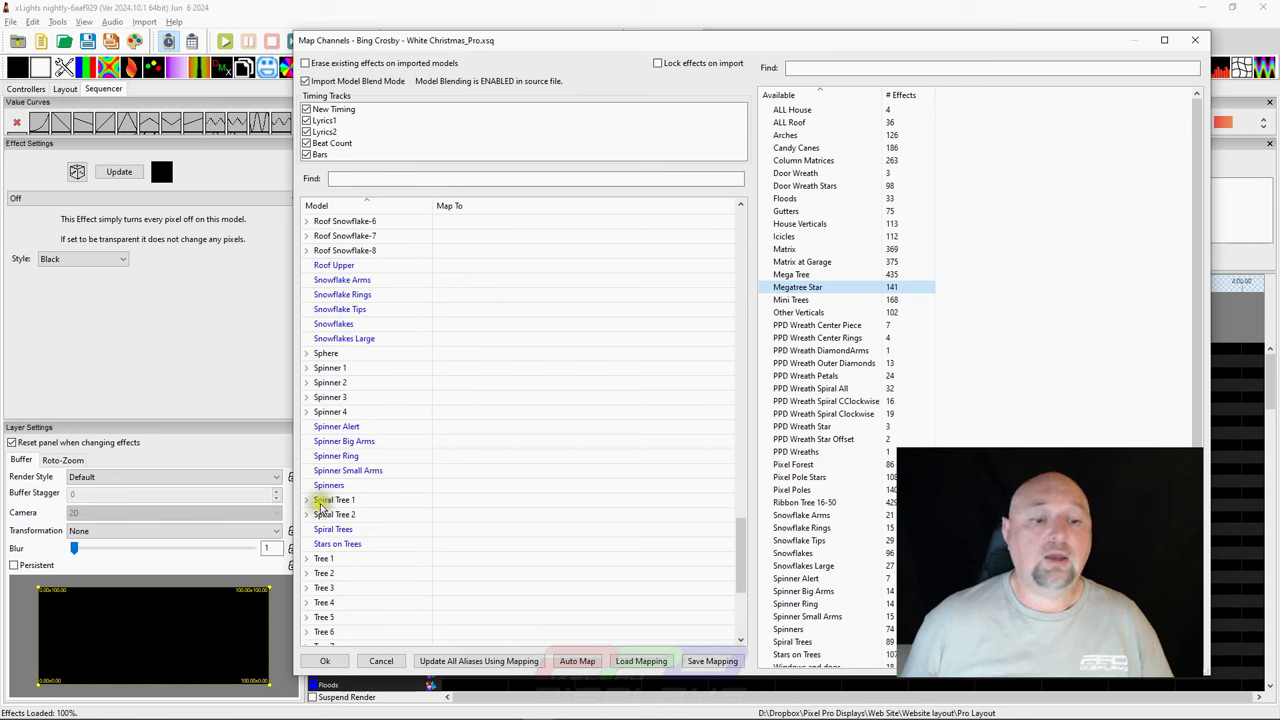
scroll(329, 560, down, 3)
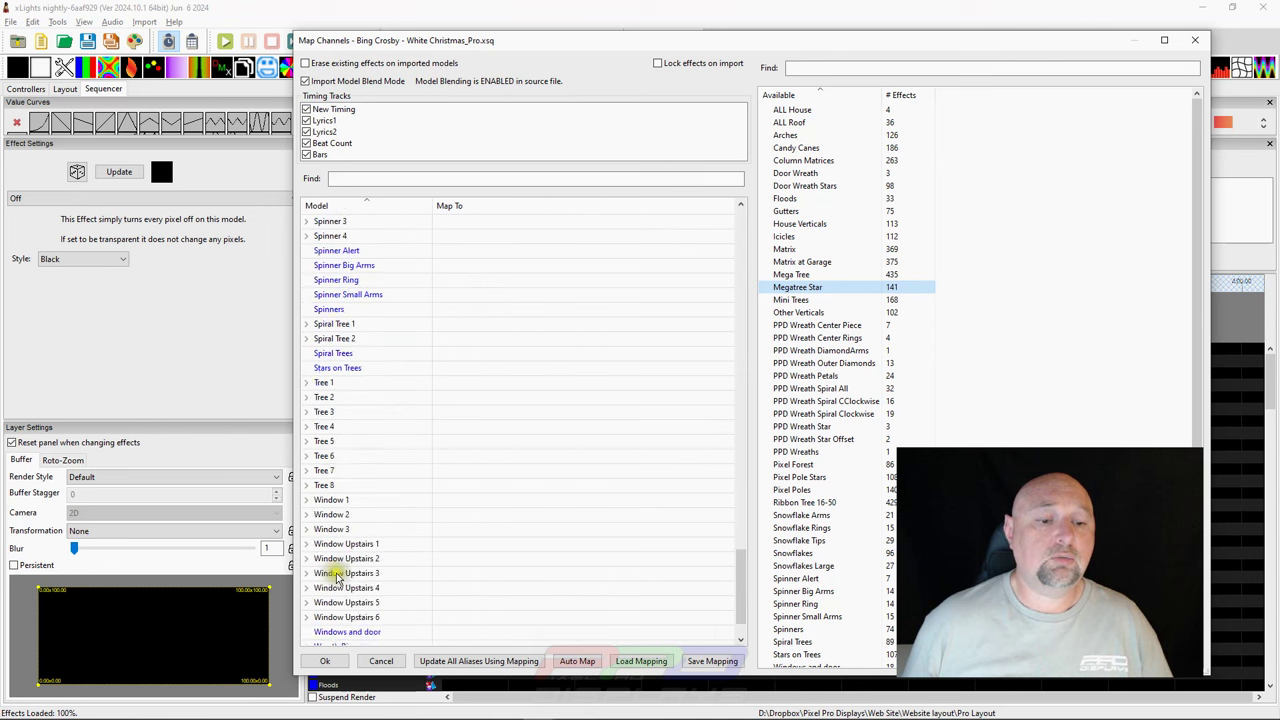
scroll(335, 548, up, 4)
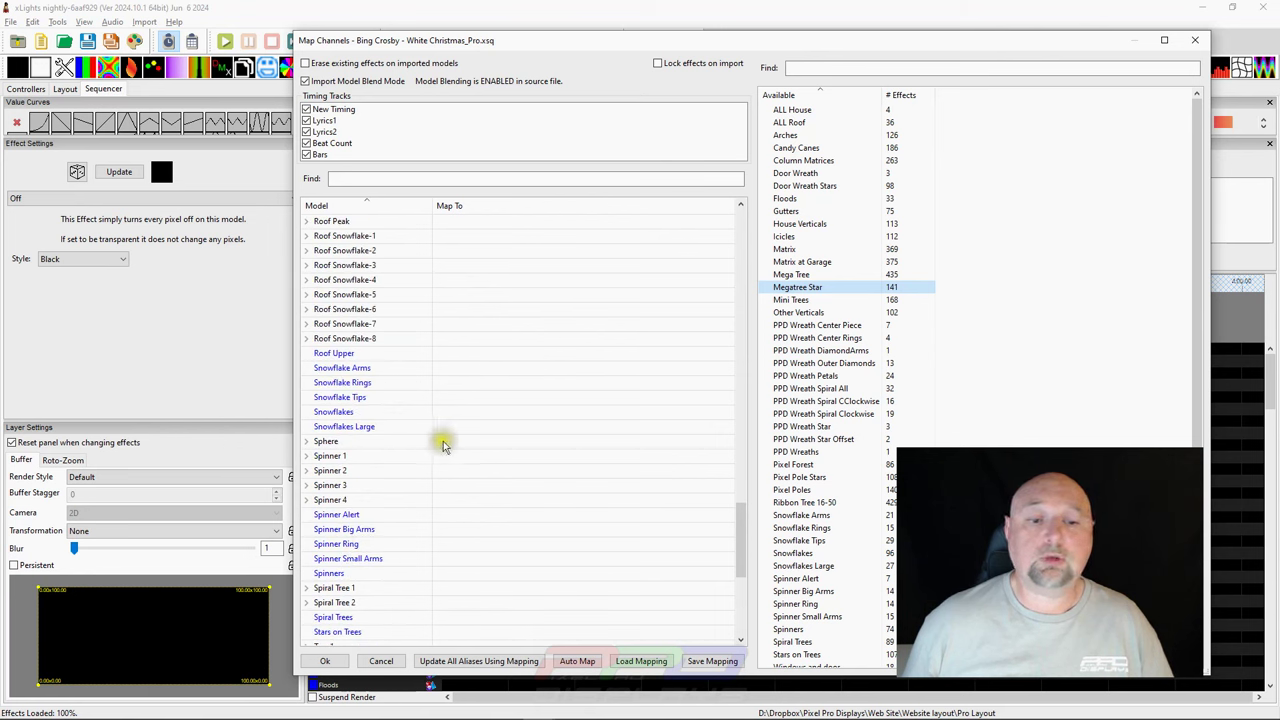
click(447, 447)
drag(447, 452, 444, 442)
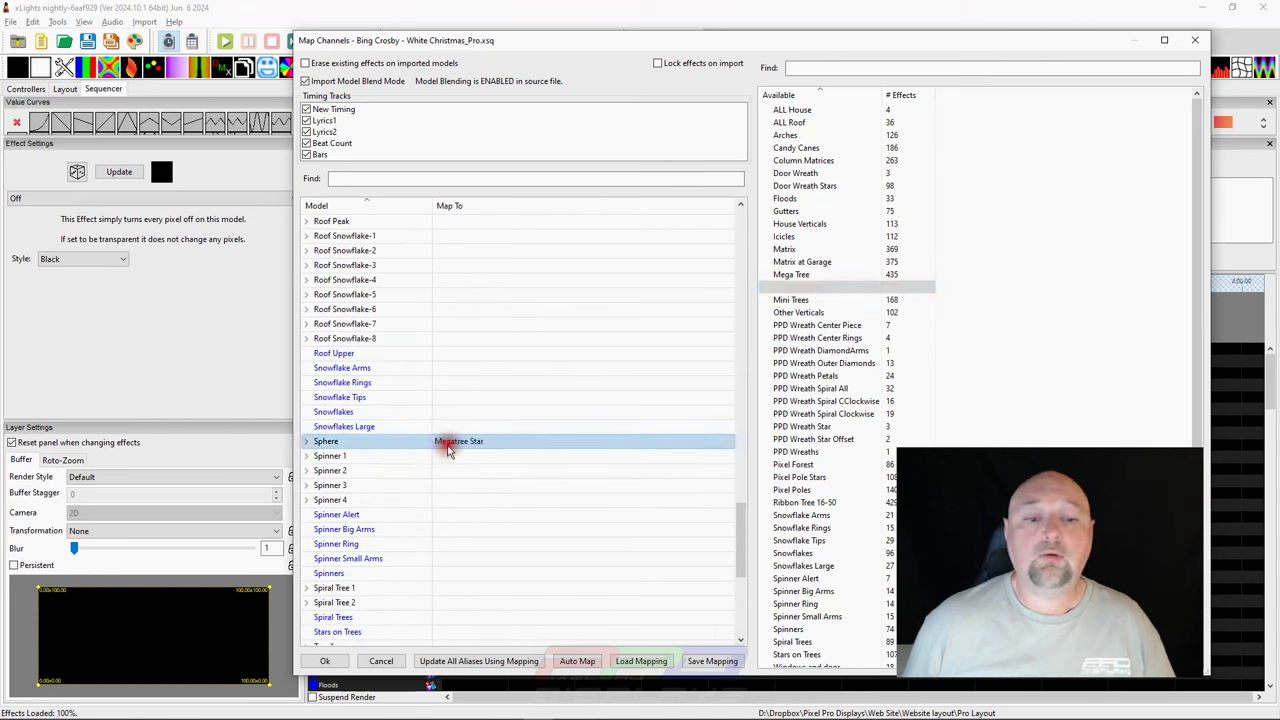
click(330, 663)
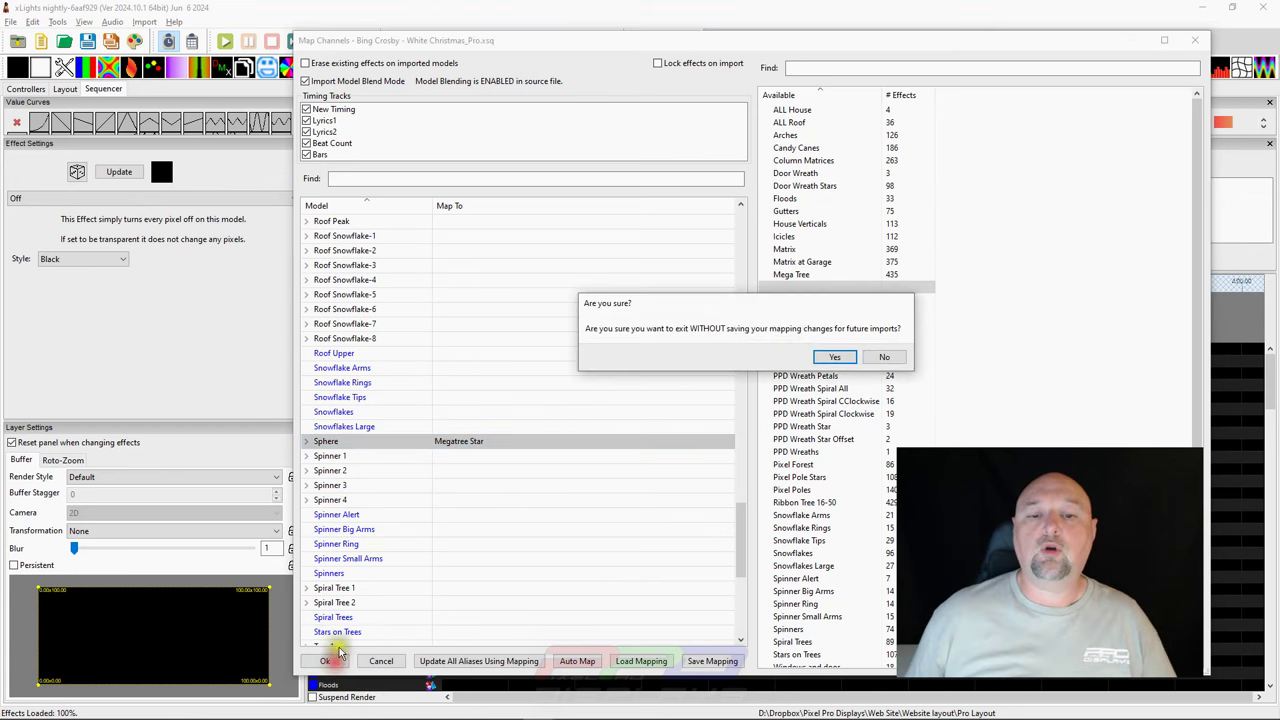
click(860, 357)
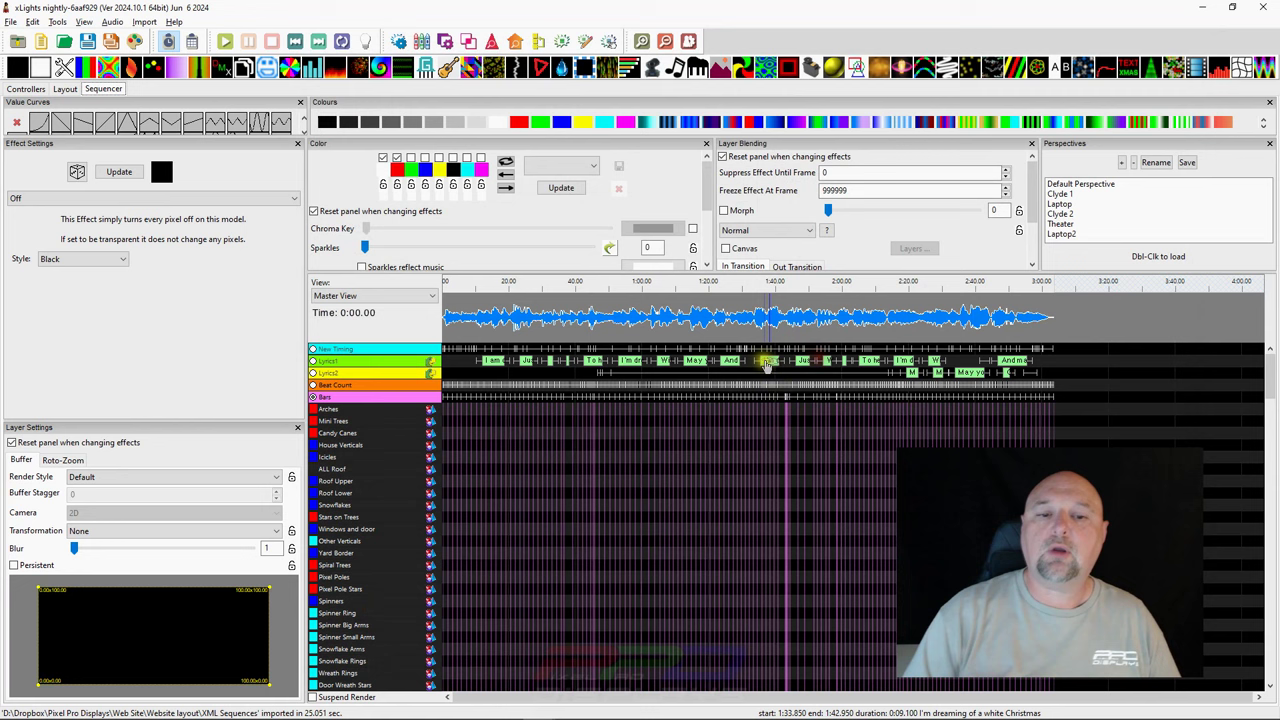
drag(455, 322, 458, 324)
scroll(455, 322, up, 2)
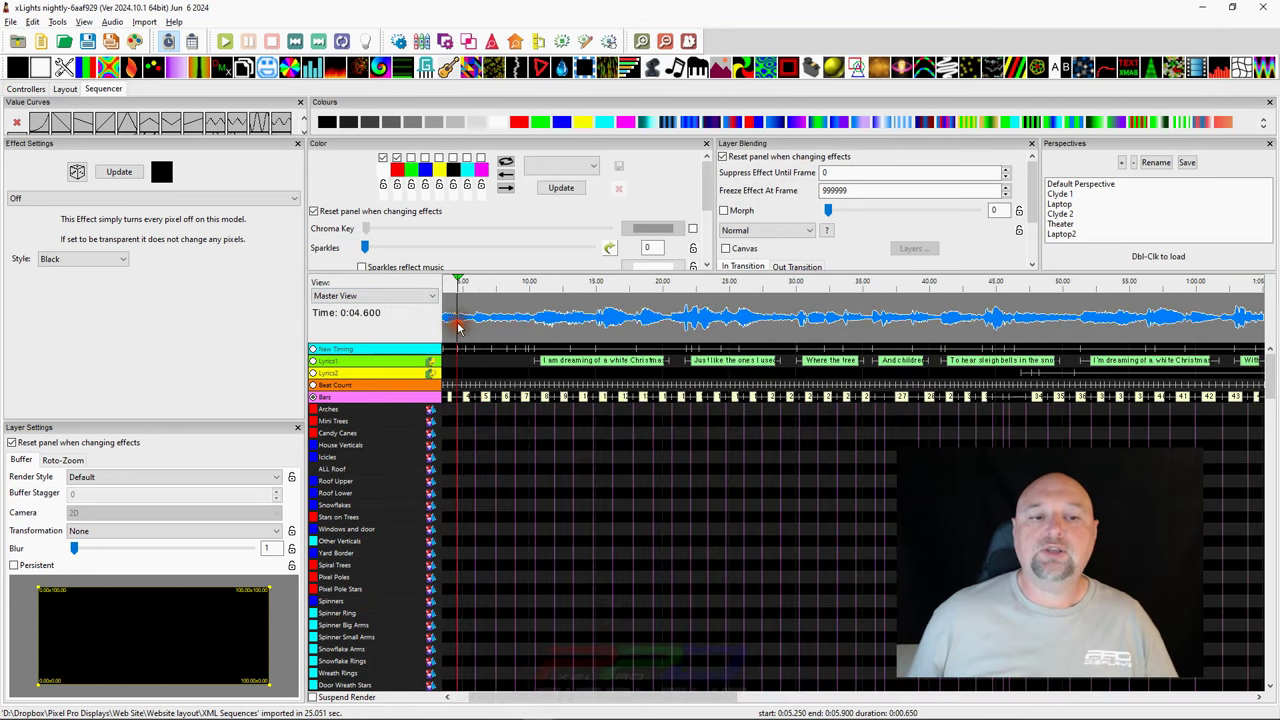
click(372, 297)
click(376, 296)
scroll(463, 322, up, 2)
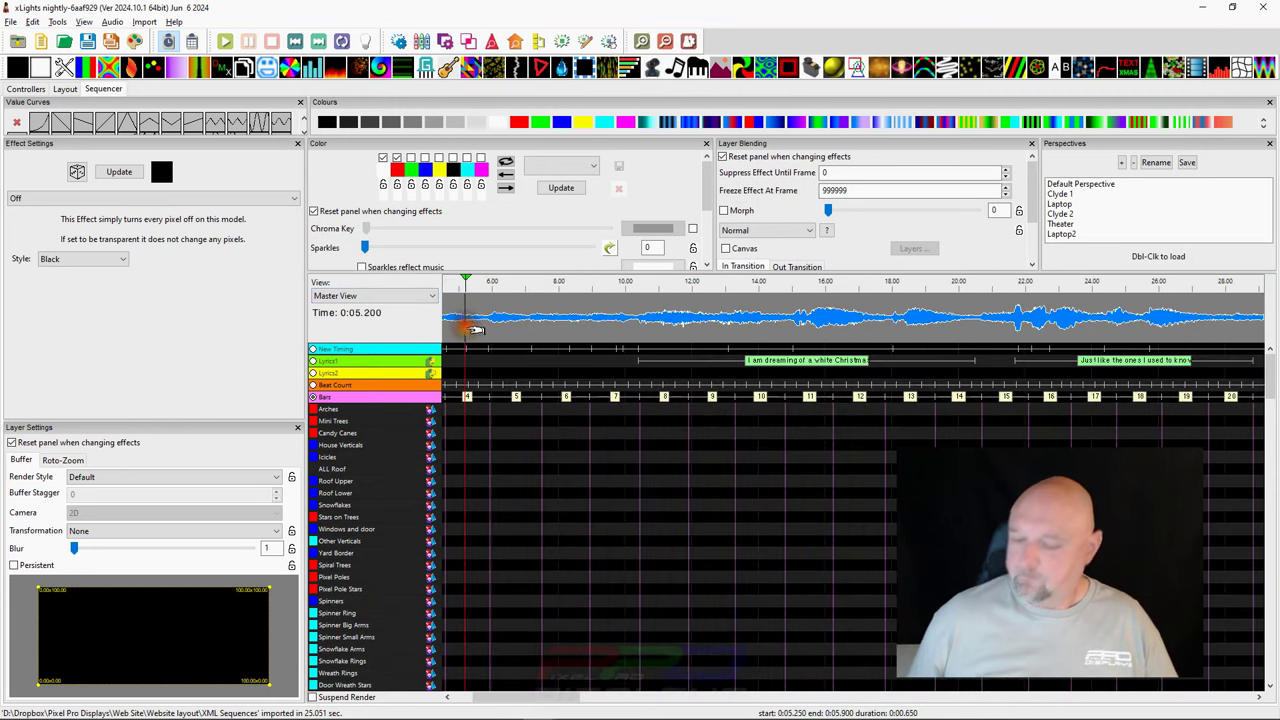
scroll(455, 430, down, 10)
scroll(463, 470, up, 4)
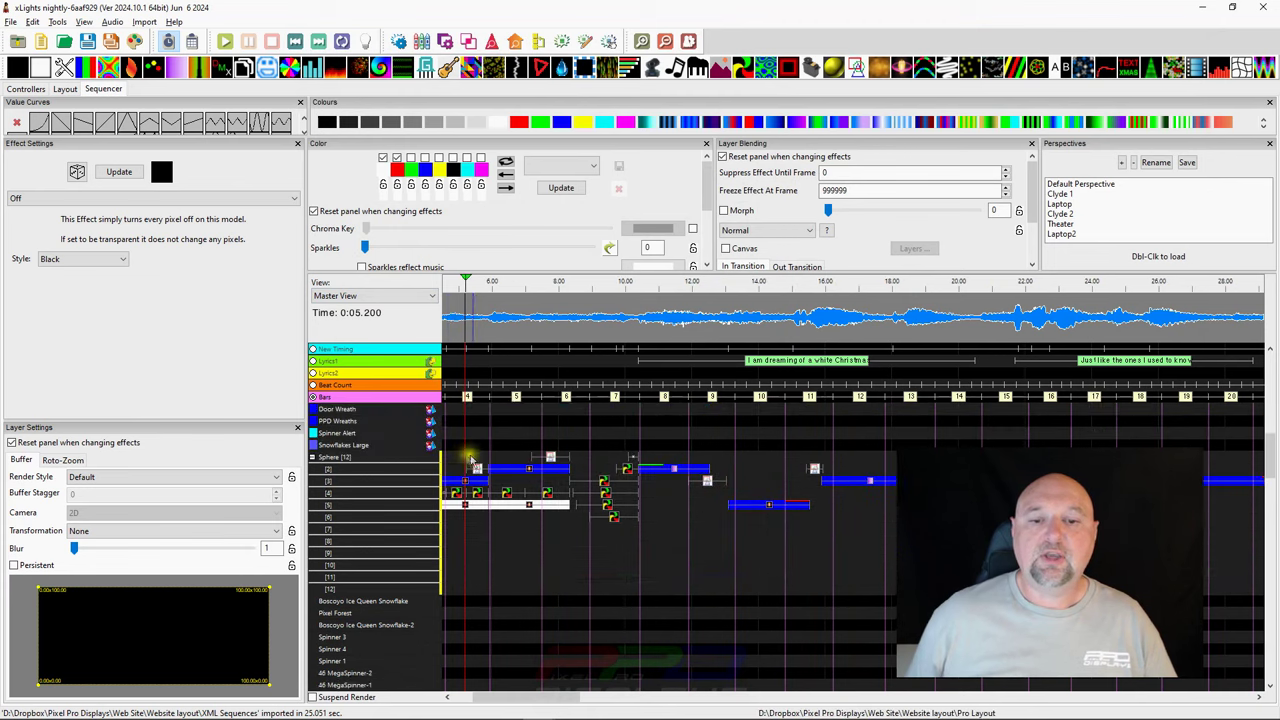
scroll(450, 560, down, 3)
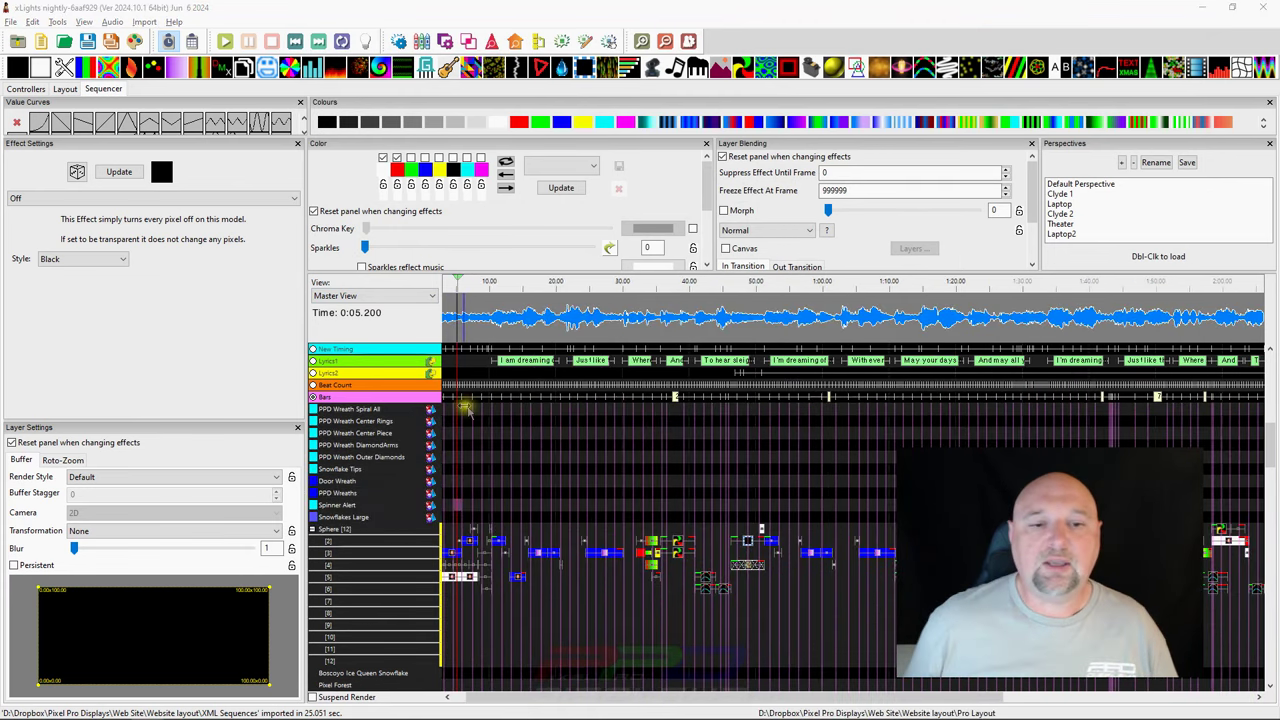
click(134, 42)
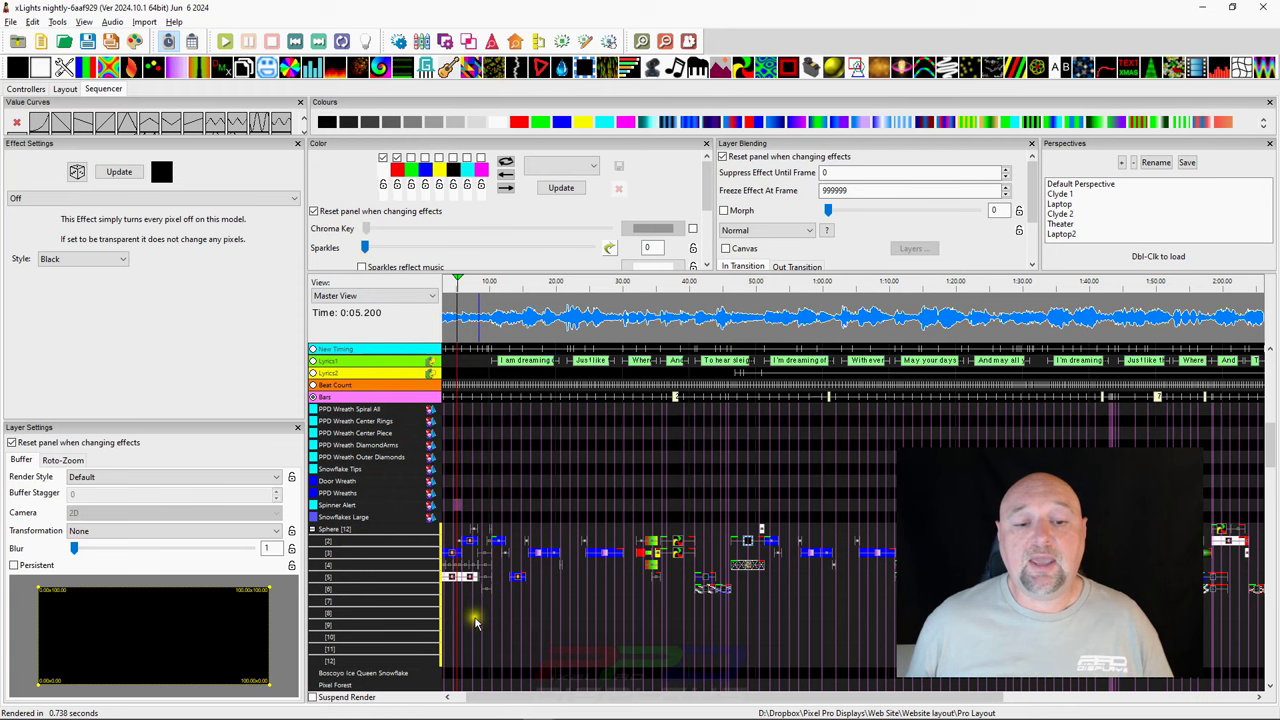
ctrl+scroll(446, 612, up, 3)
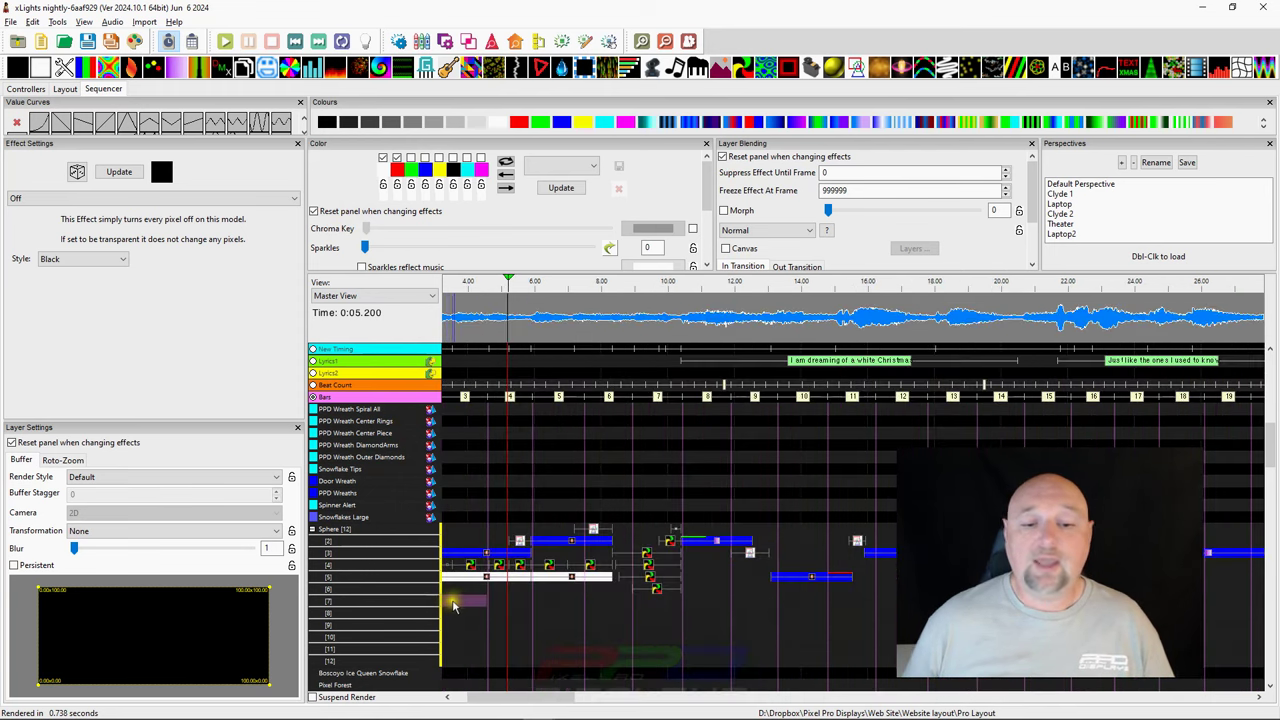
ctrl+scroll(456, 603, down, 3)
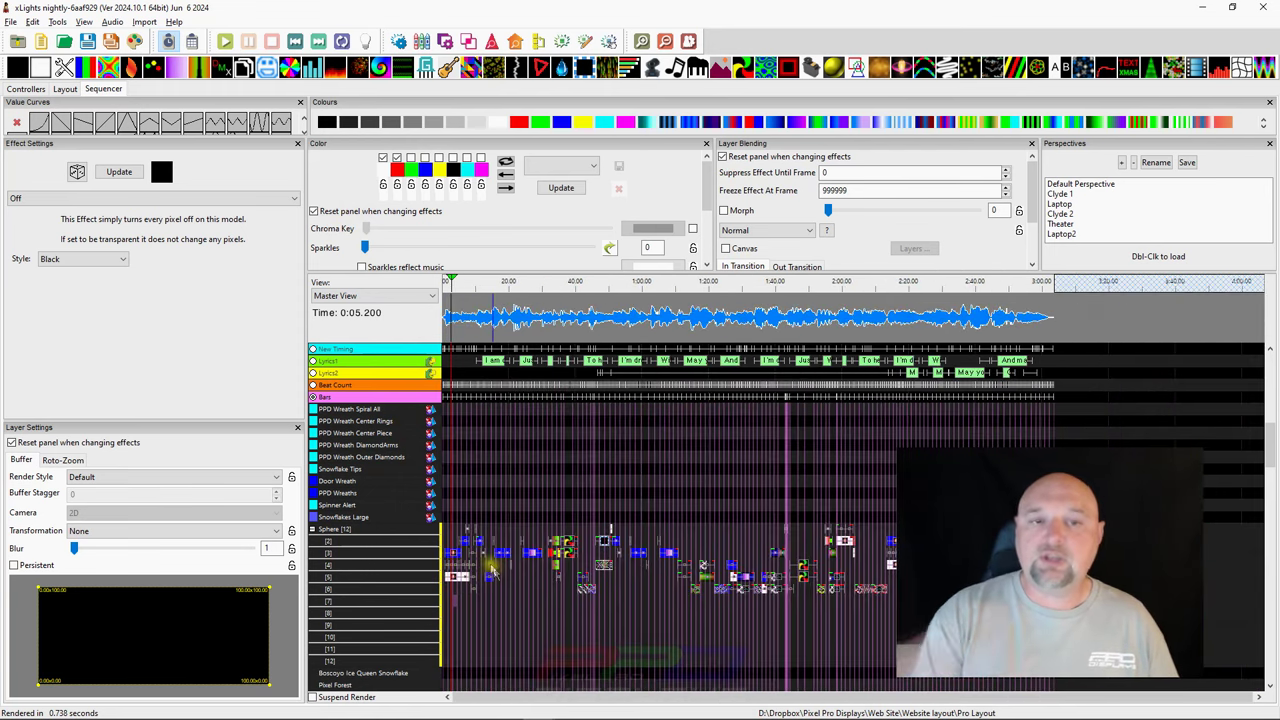
- Show the Model Preview, select the Sphere's Shape effect, and play the sequence
click(488, 42)
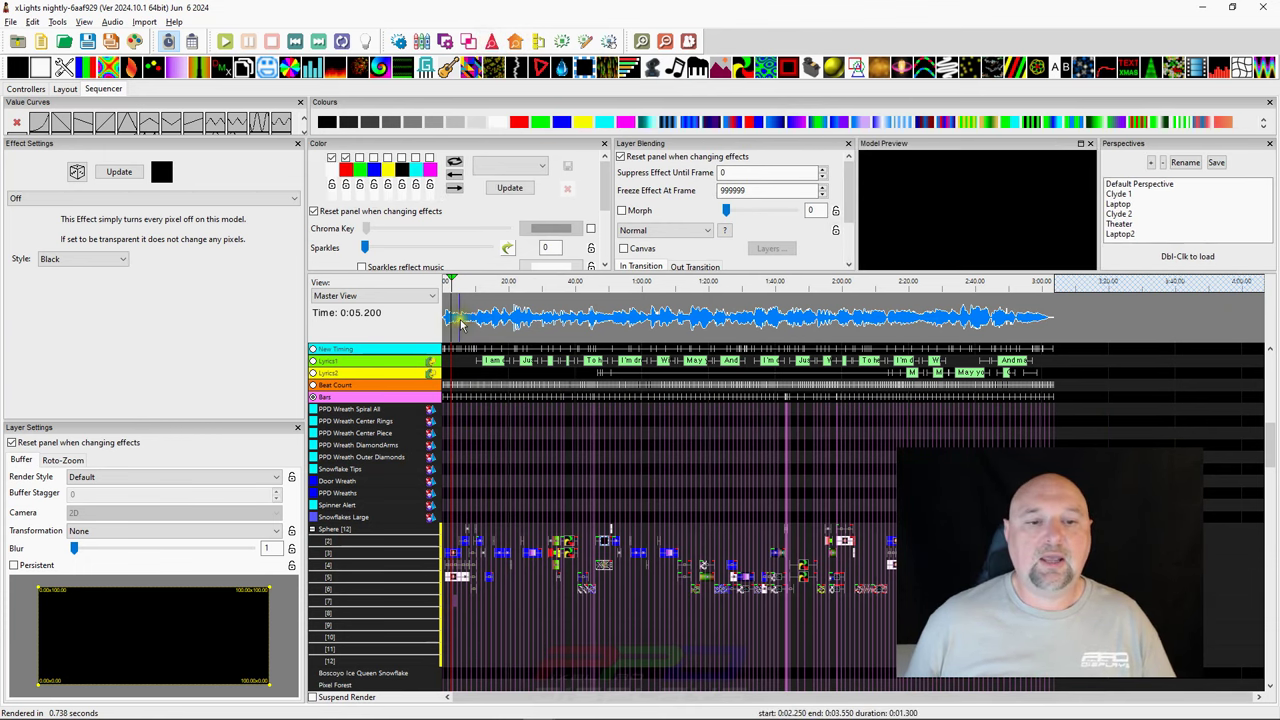
ctrl+scroll(473, 595, up, 2)
ctrl+scroll(473, 595, up, 2)
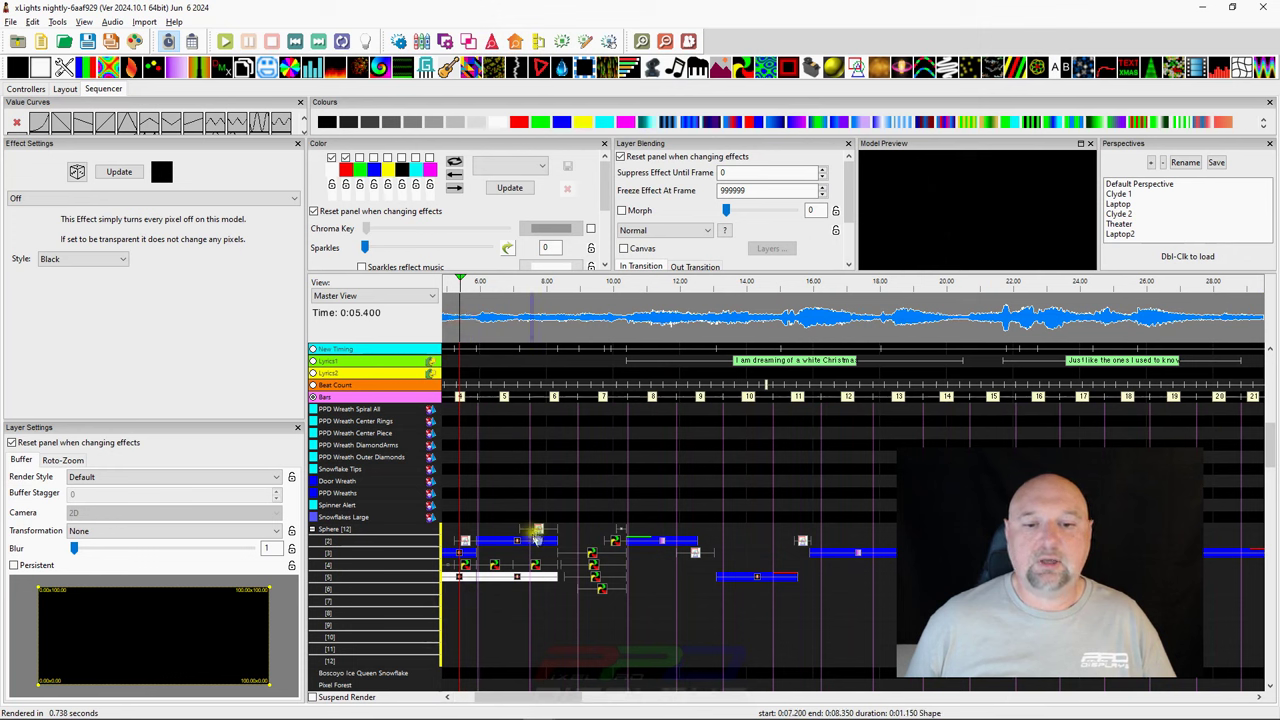
click(537, 532)
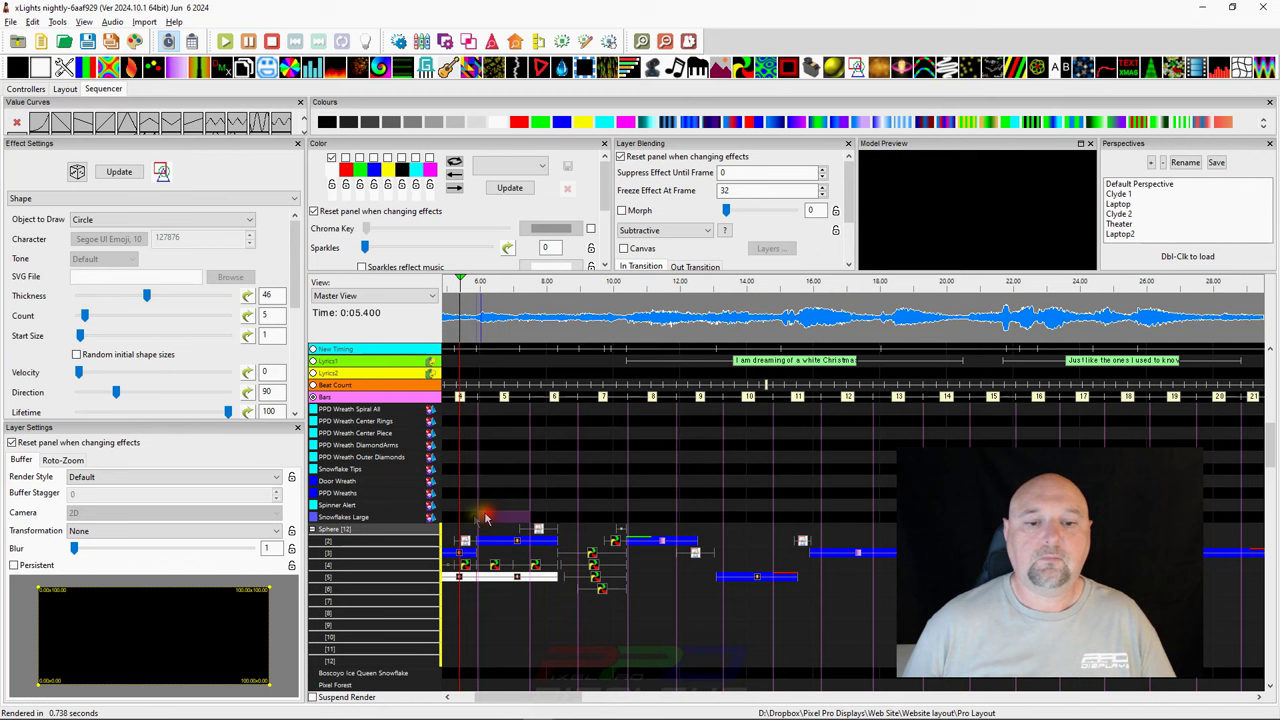
key(space)
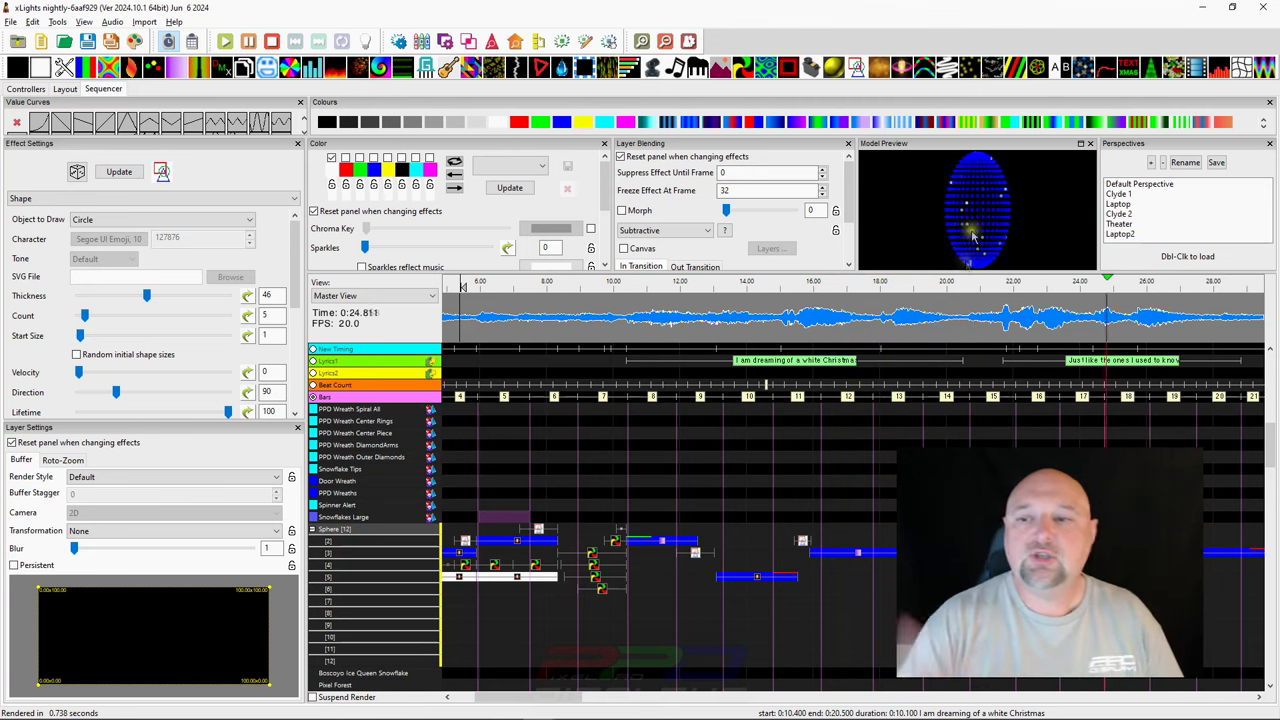
scroll(978, 343, down, 5)
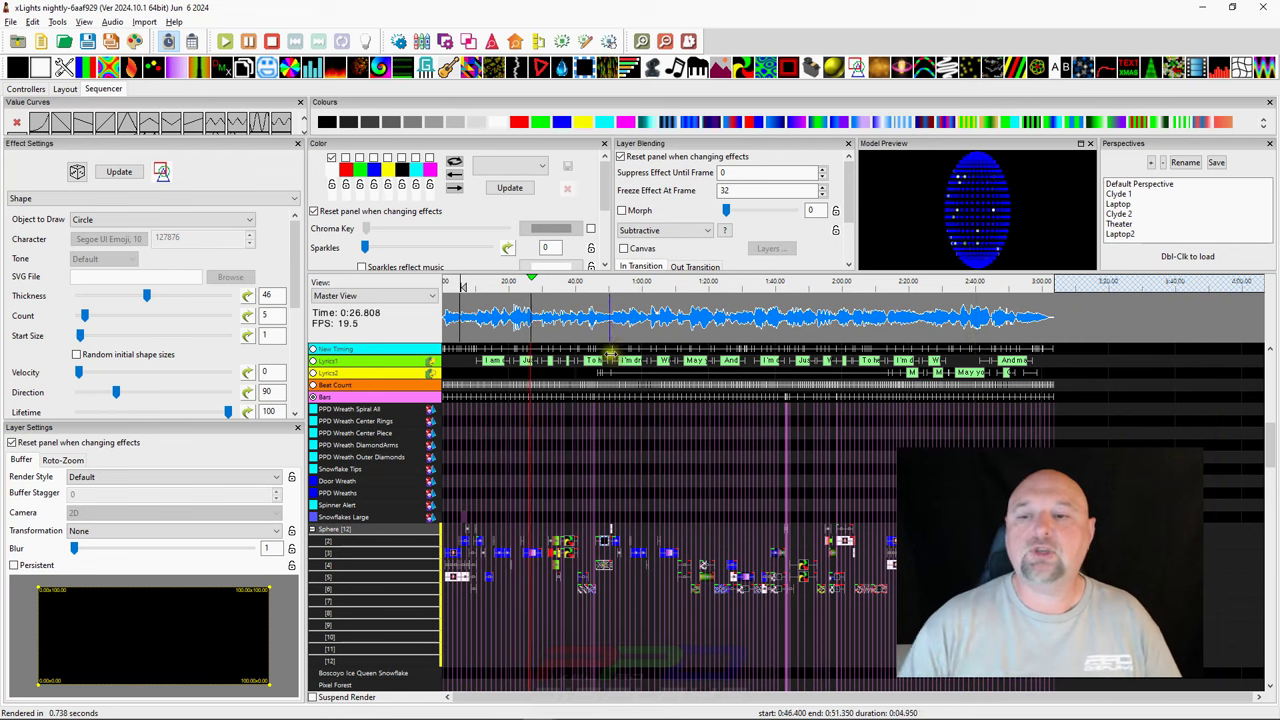
drag(530, 310, 544, 310)
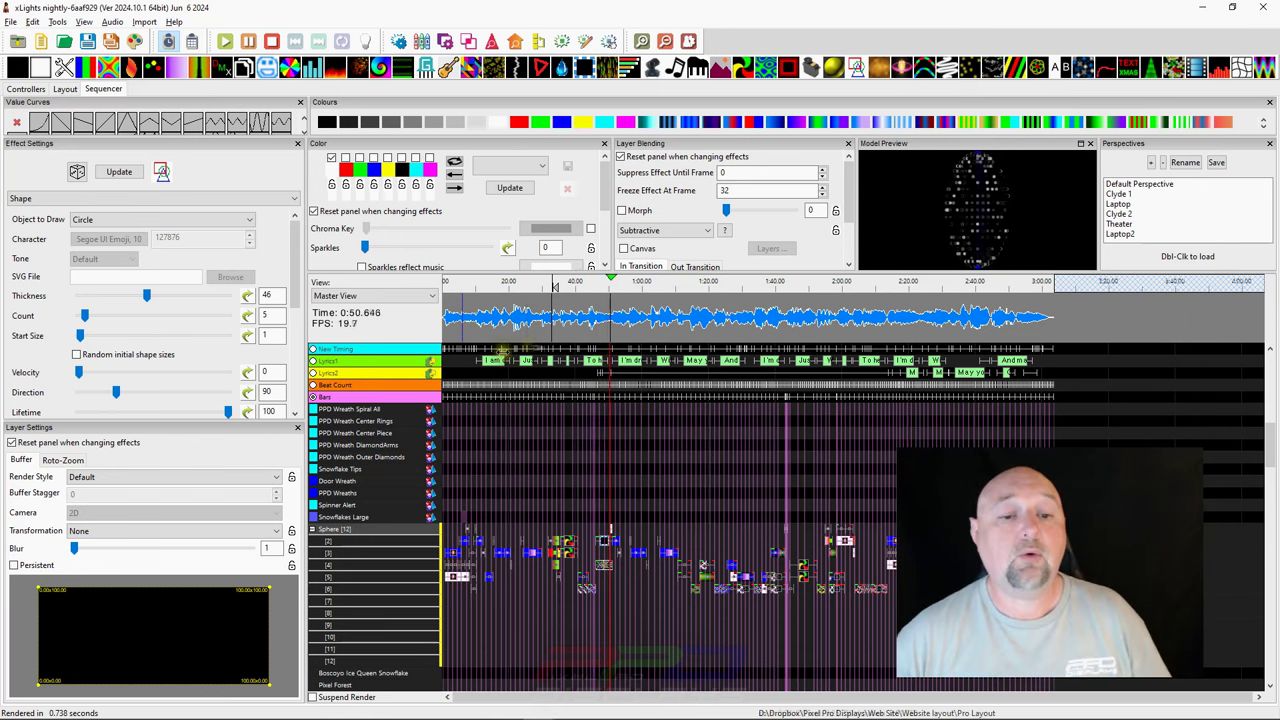
- Stop playback at 0:33 and open Bing Crosby - White Christmas_Pro for effect import
click(546, 328)
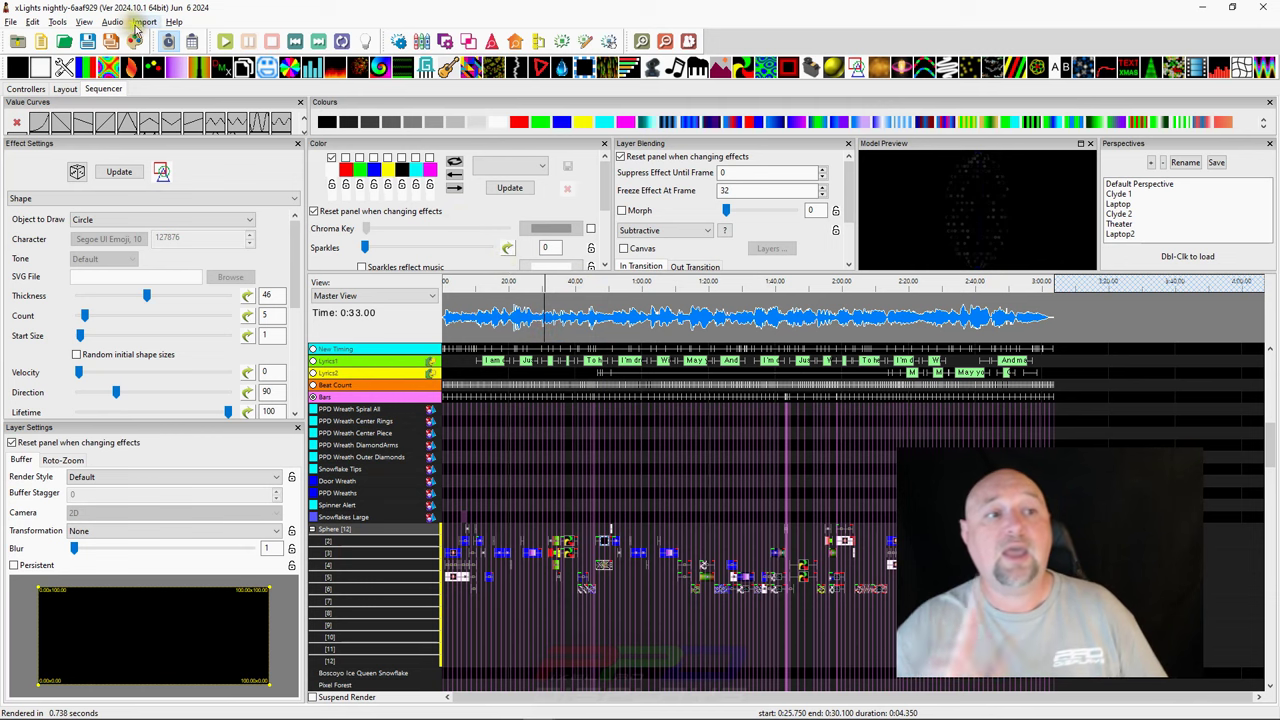
click(143, 21)
click(160, 40)
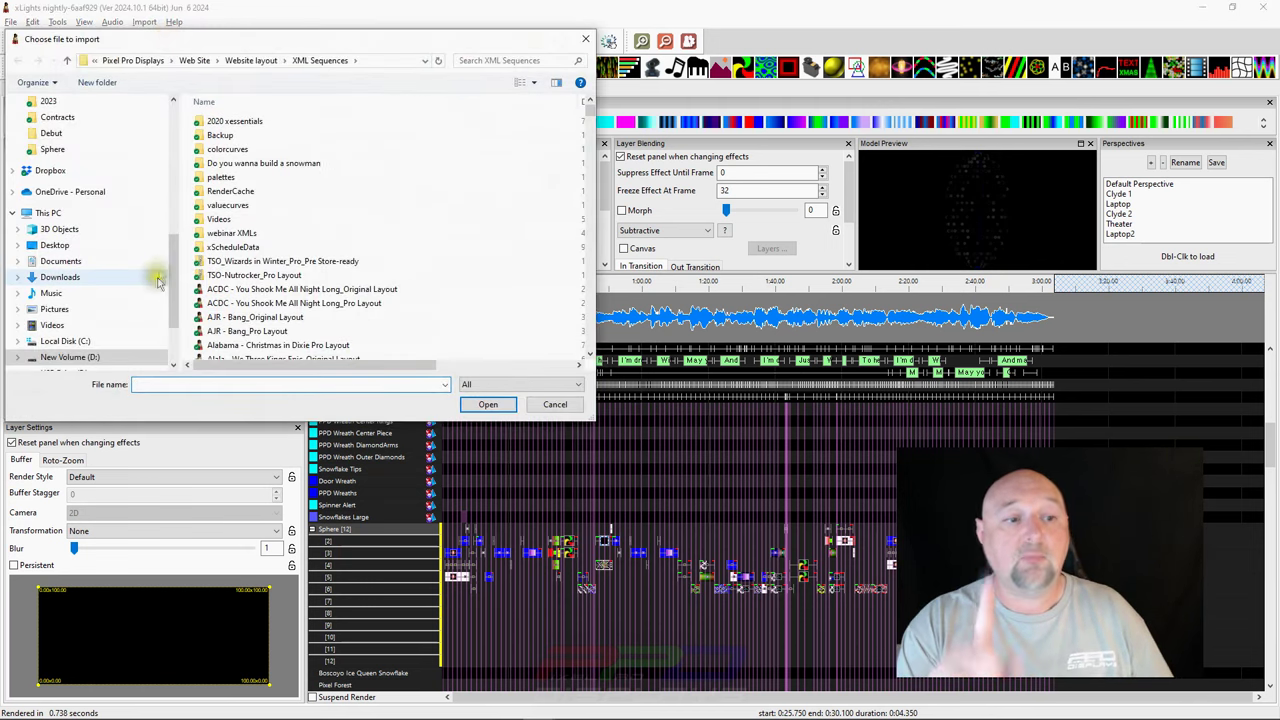
scroll(60, 140, up, 3)
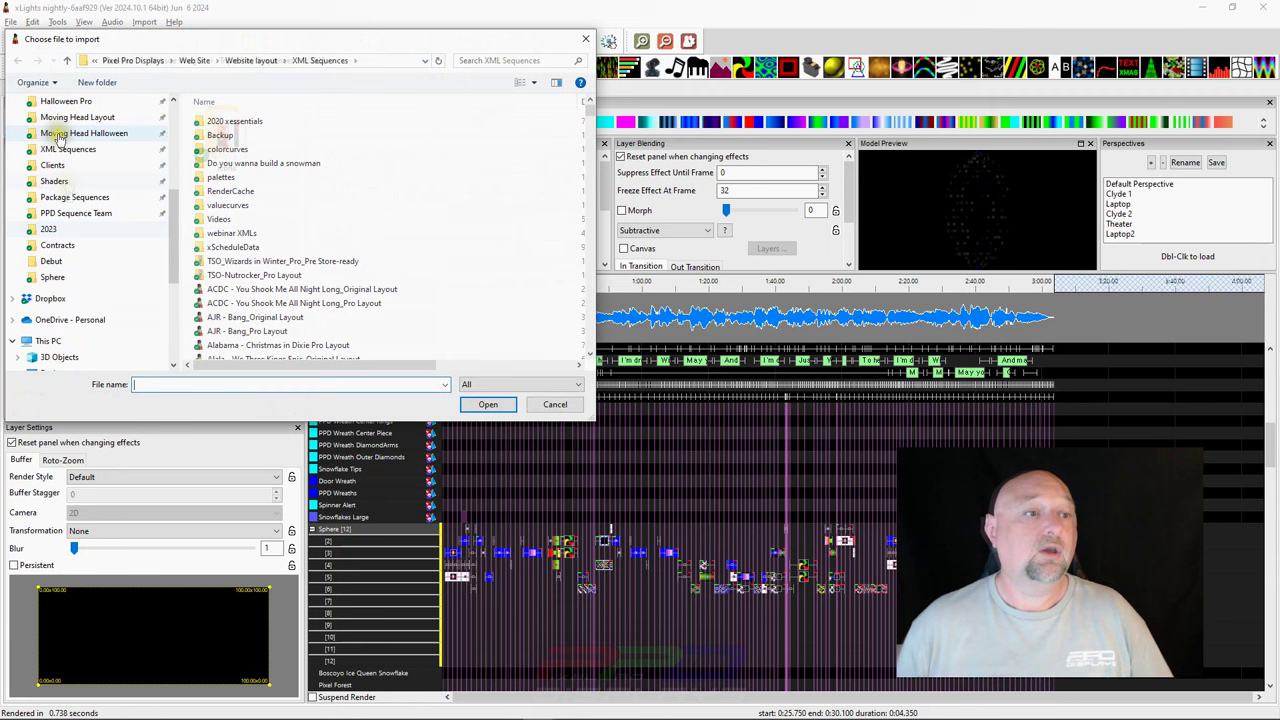
click(60, 136)
click(68, 149)
scroll(253, 260, down, 10)
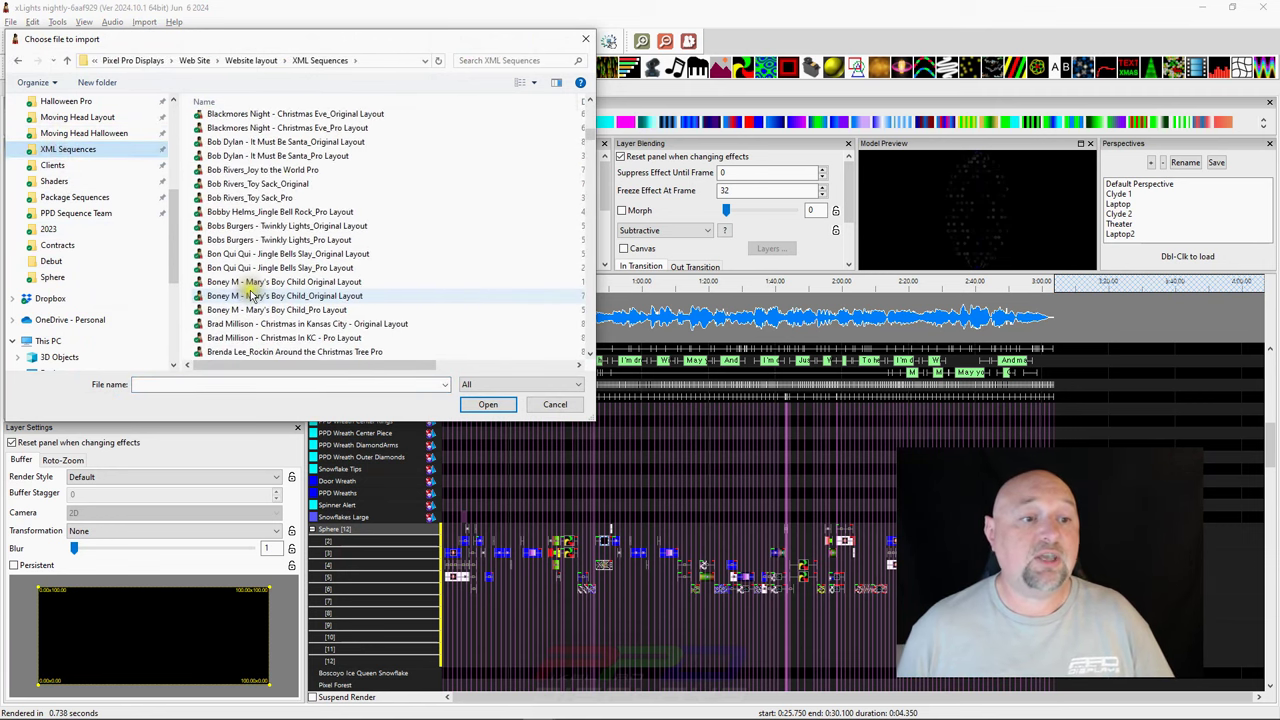
scroll(225, 183, up, 4)
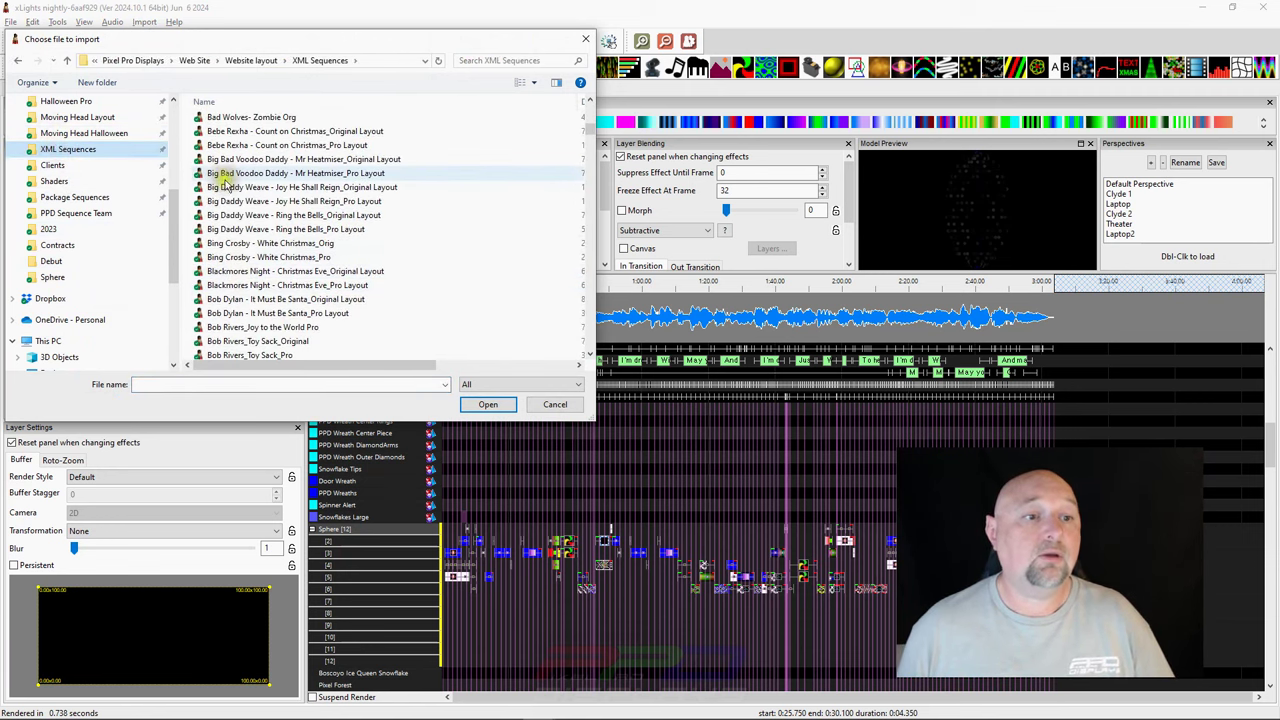
click(237, 257)
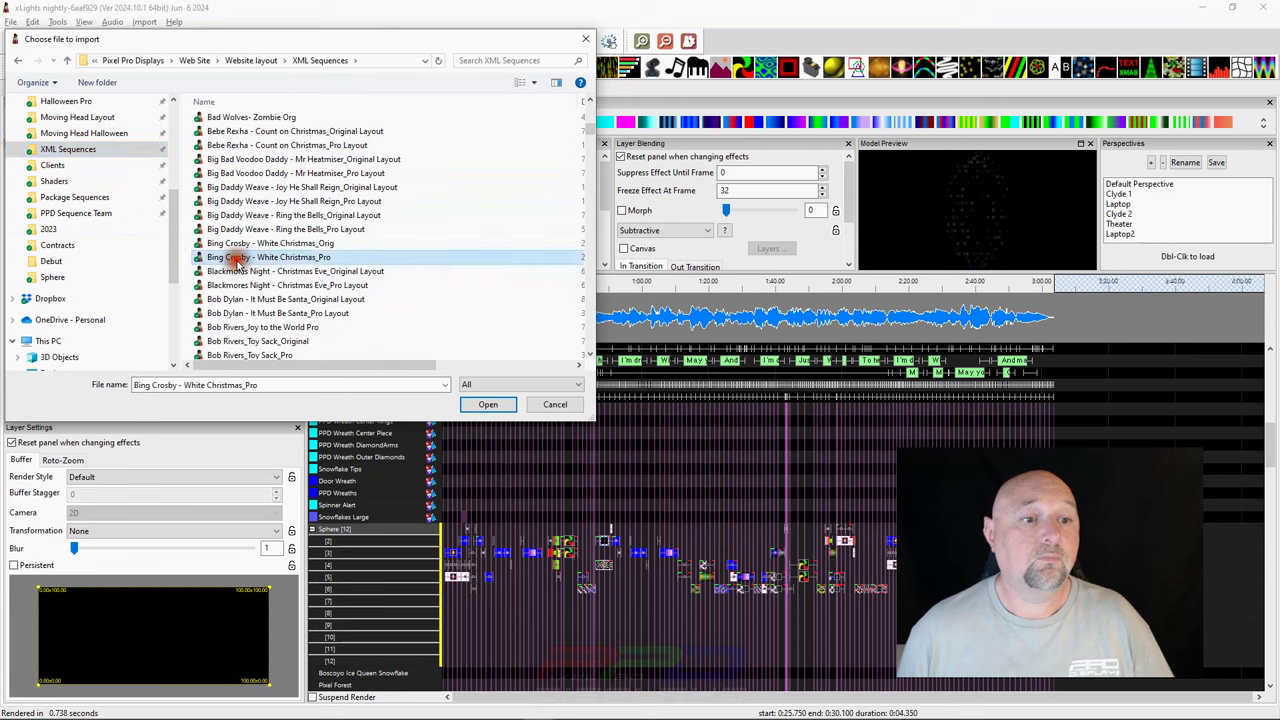
click(472, 404)
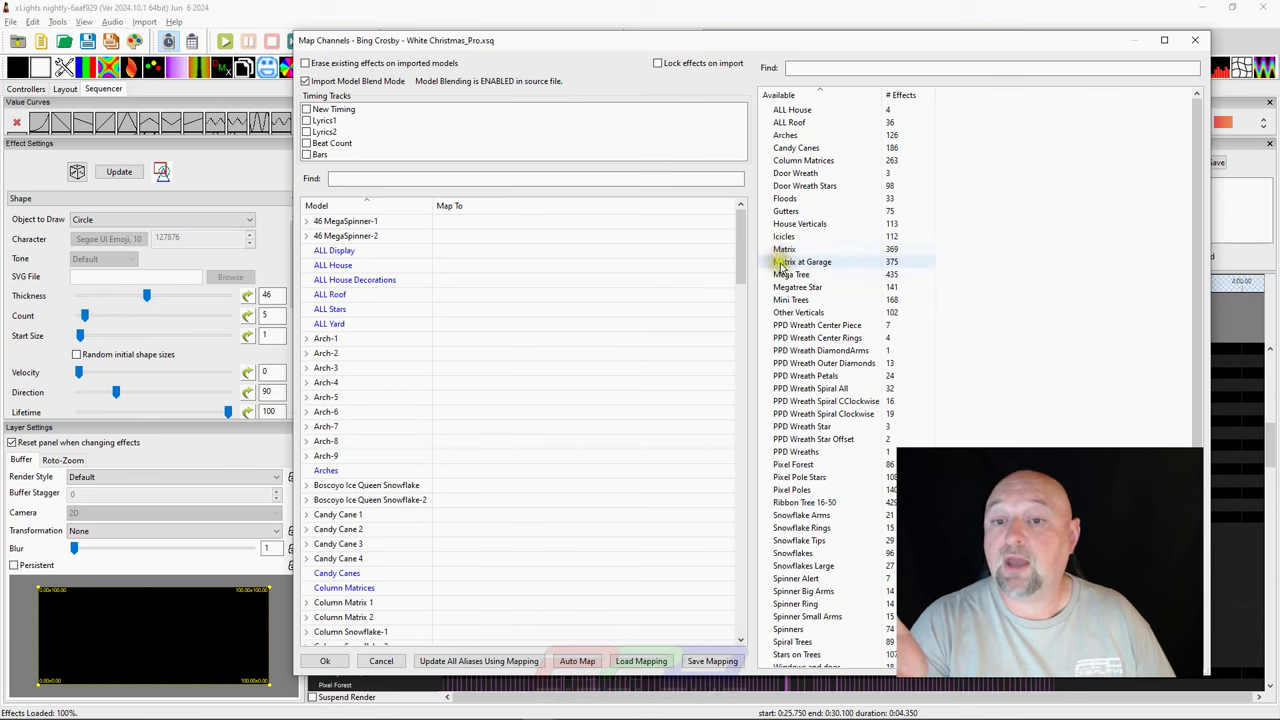
- Tick Erase existing effects, map Matrix at Garage onto the Sphere, and run the import
click(780, 262)
scroll(510, 440, down, 8)
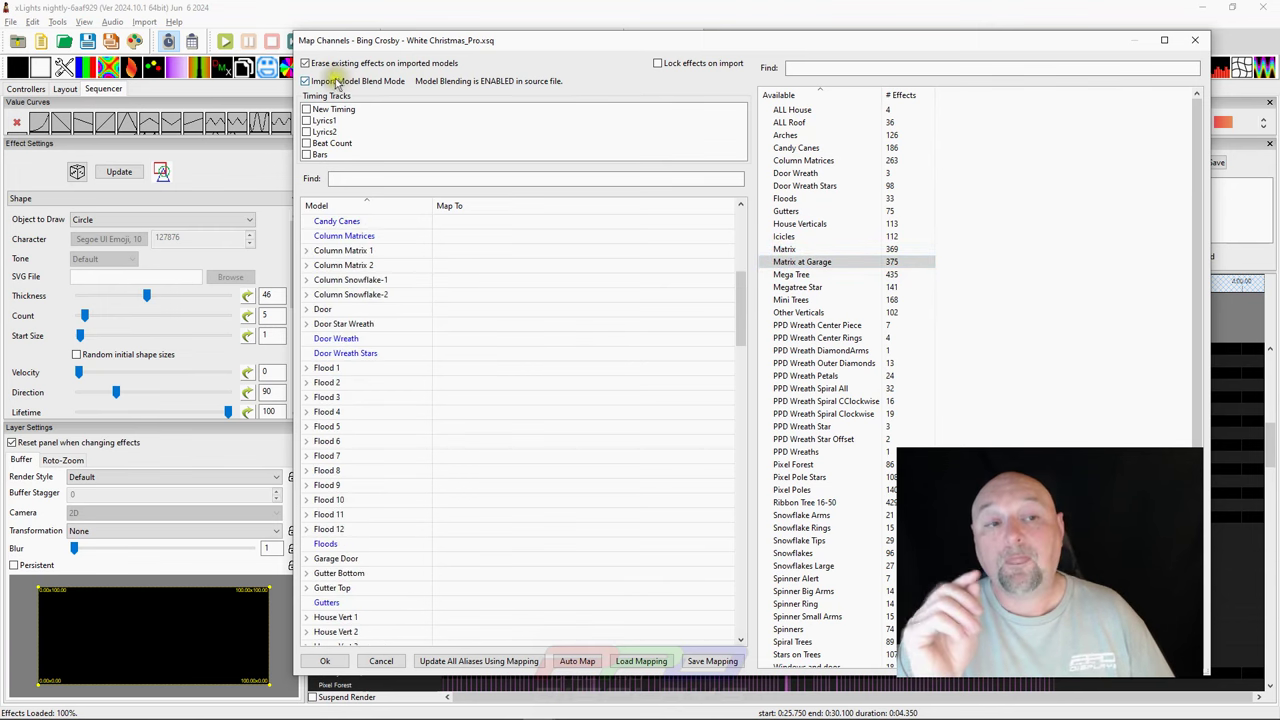
click(306, 63)
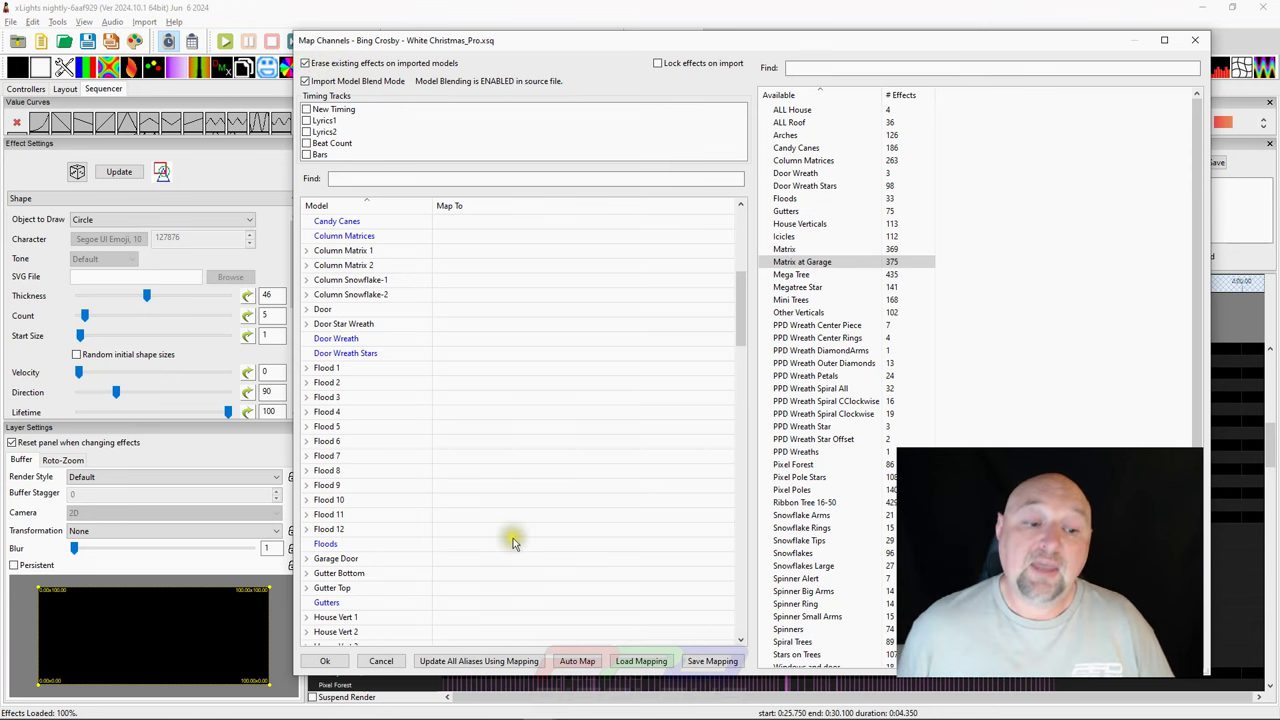
scroll(505, 525, down, 6)
scroll(505, 528, down, 18)
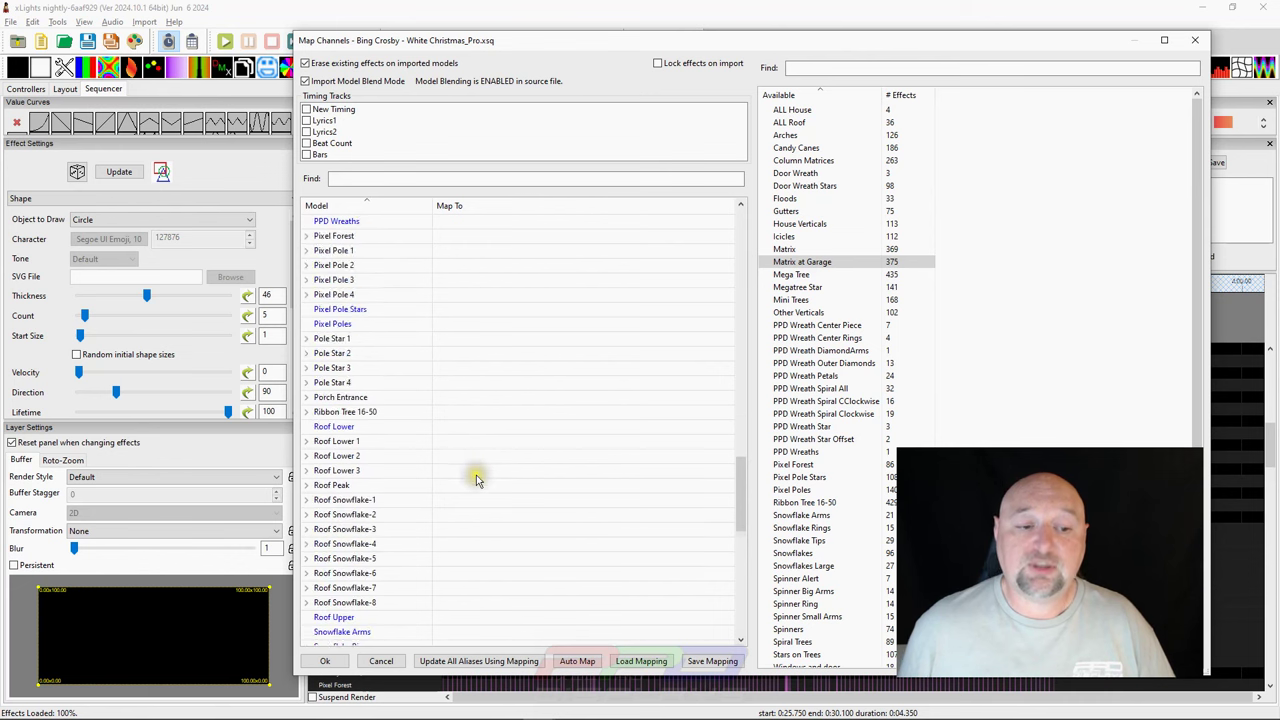
scroll(460, 488, down, 2)
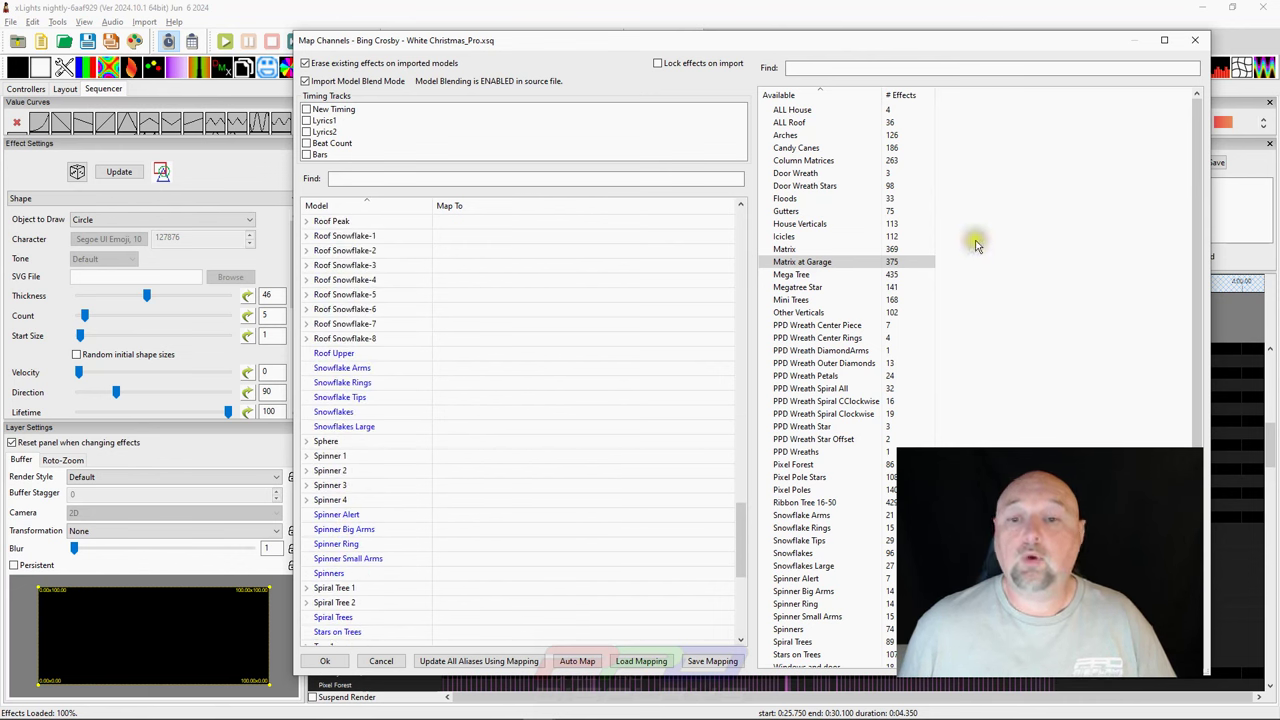
click(467, 441)
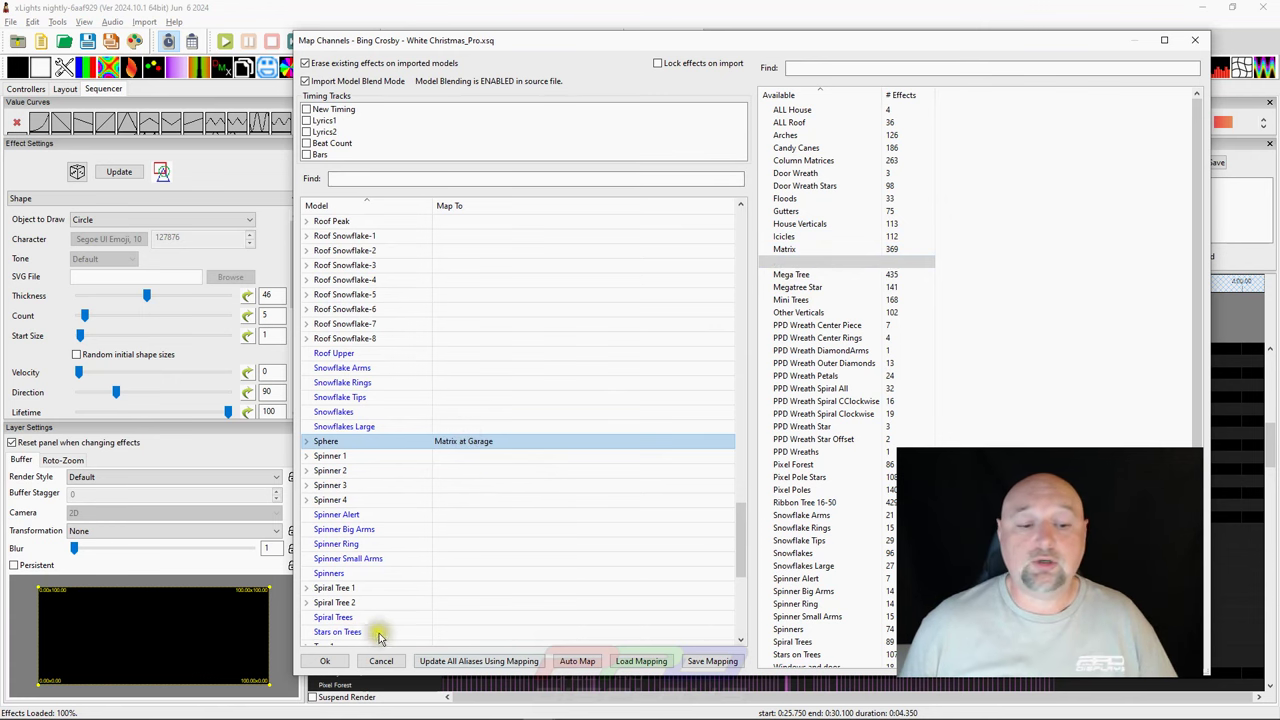
click(323, 661)
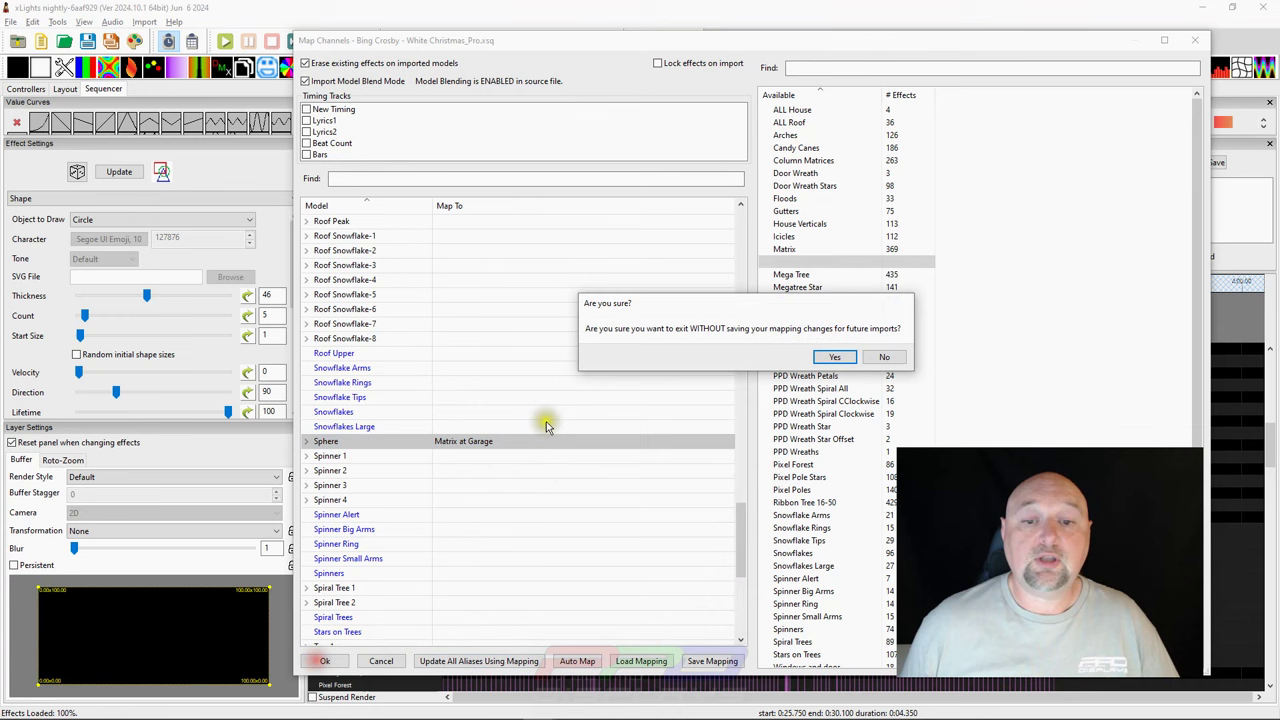
click(850, 372)
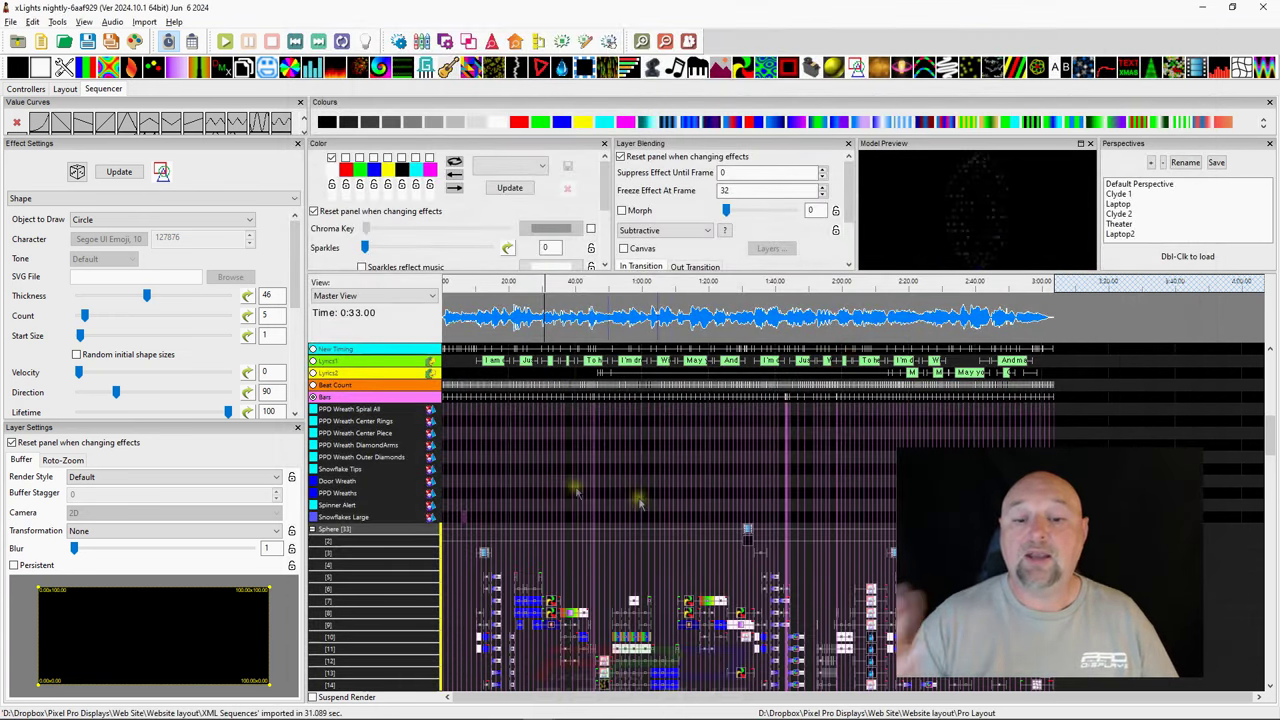
scroll(452, 465, up, 3)
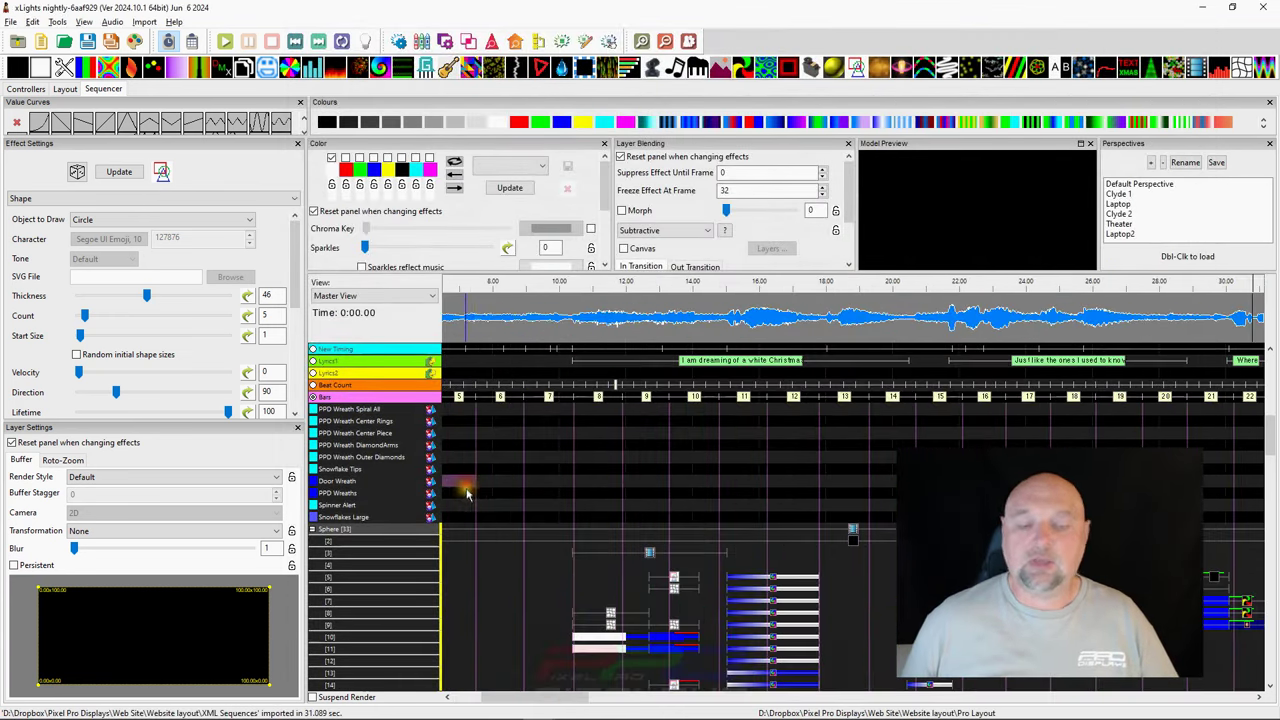
scroll(474, 508, down, 3)
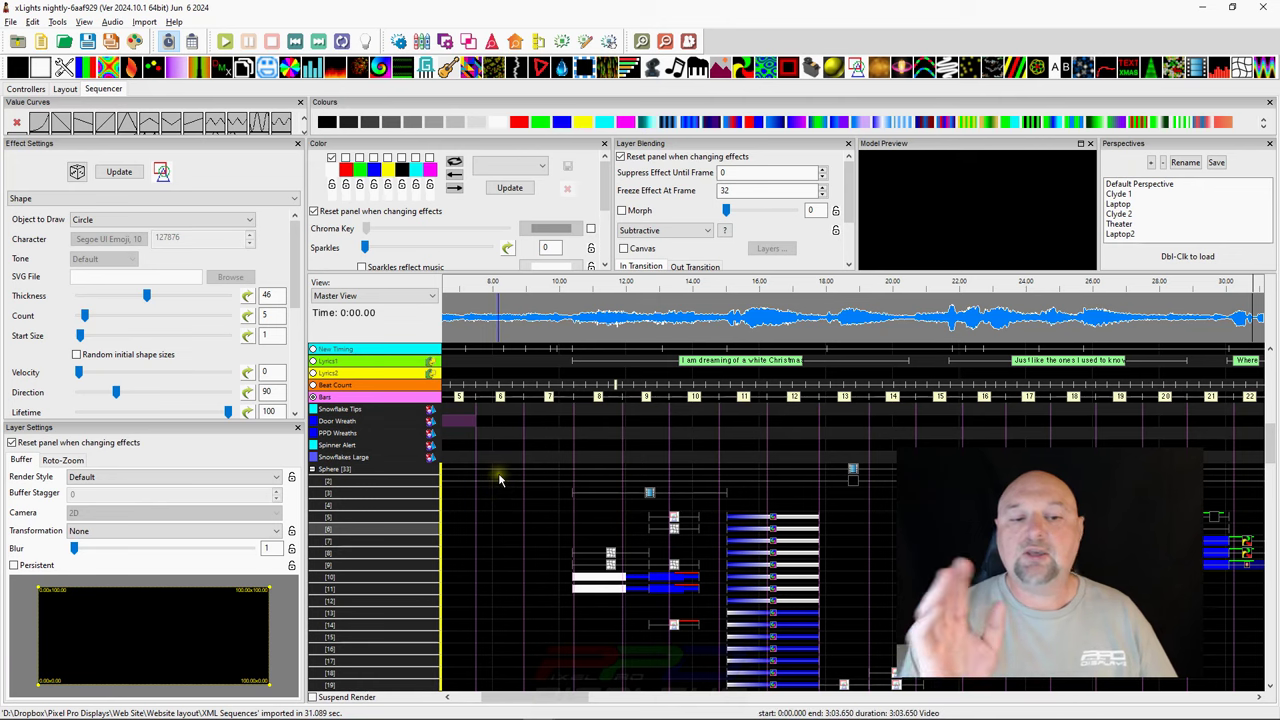
- On the house layout, review the Sphere's 900-node numbering in an enlarged Node Layout dialog, then close it
click(65, 89)
click(573, 343)
right_click(577, 328)
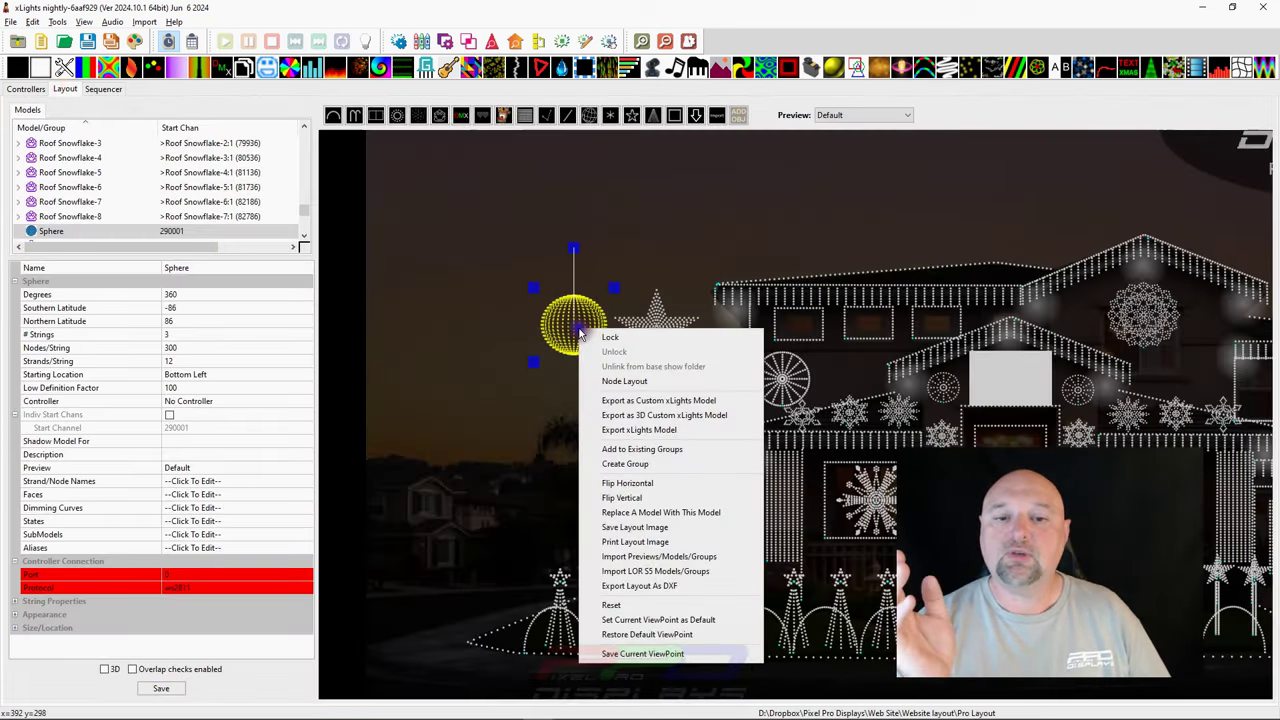
click(610, 381)
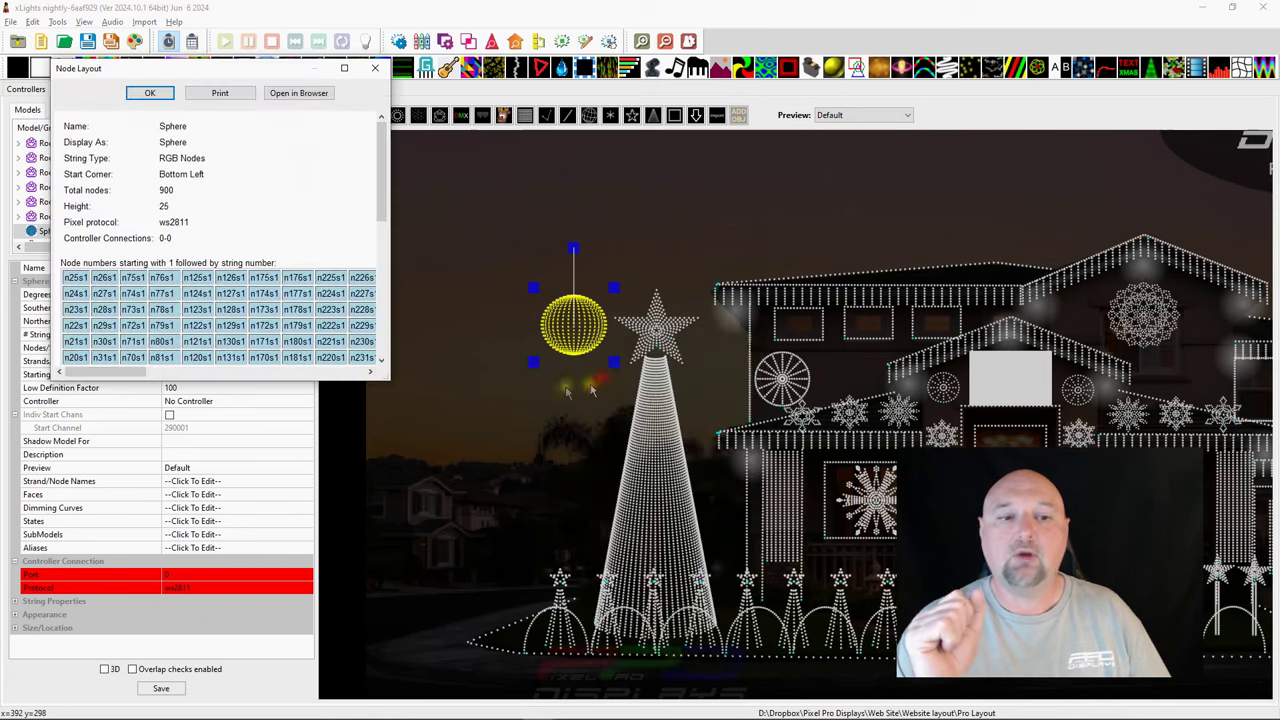
drag(386, 380, 1246, 662)
scroll(1246, 660, down, 1)
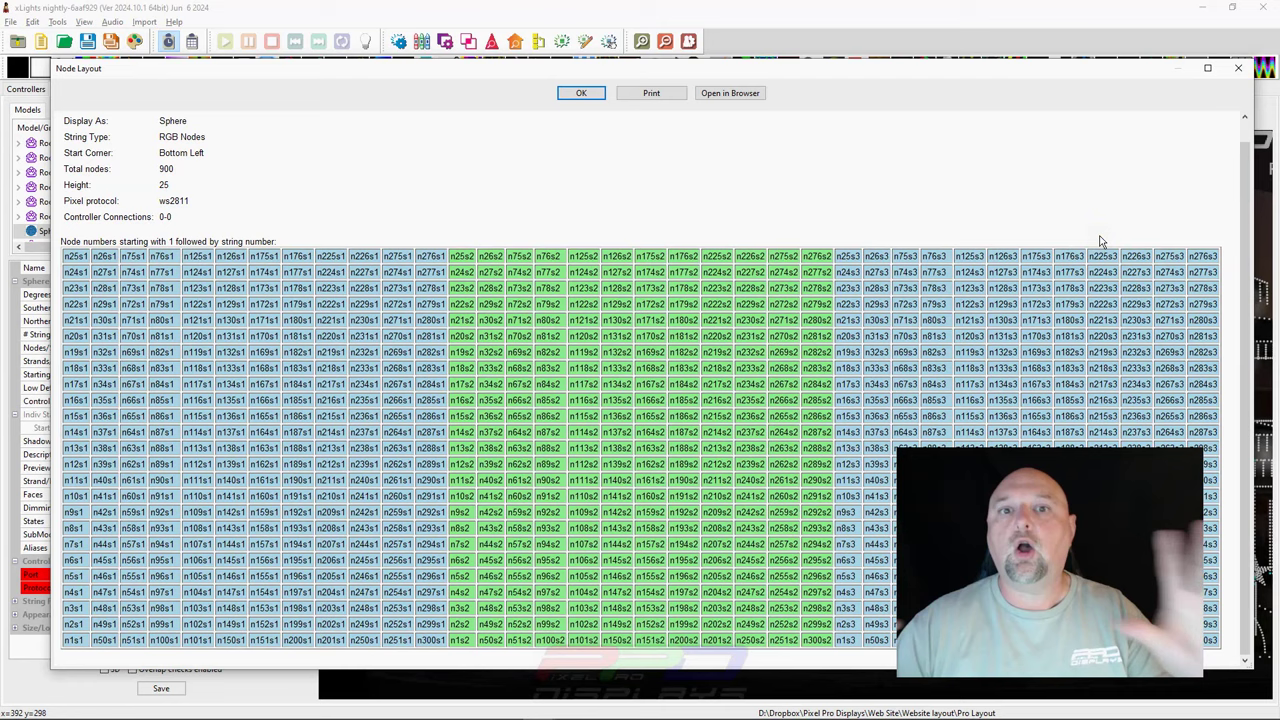
click(1238, 68)
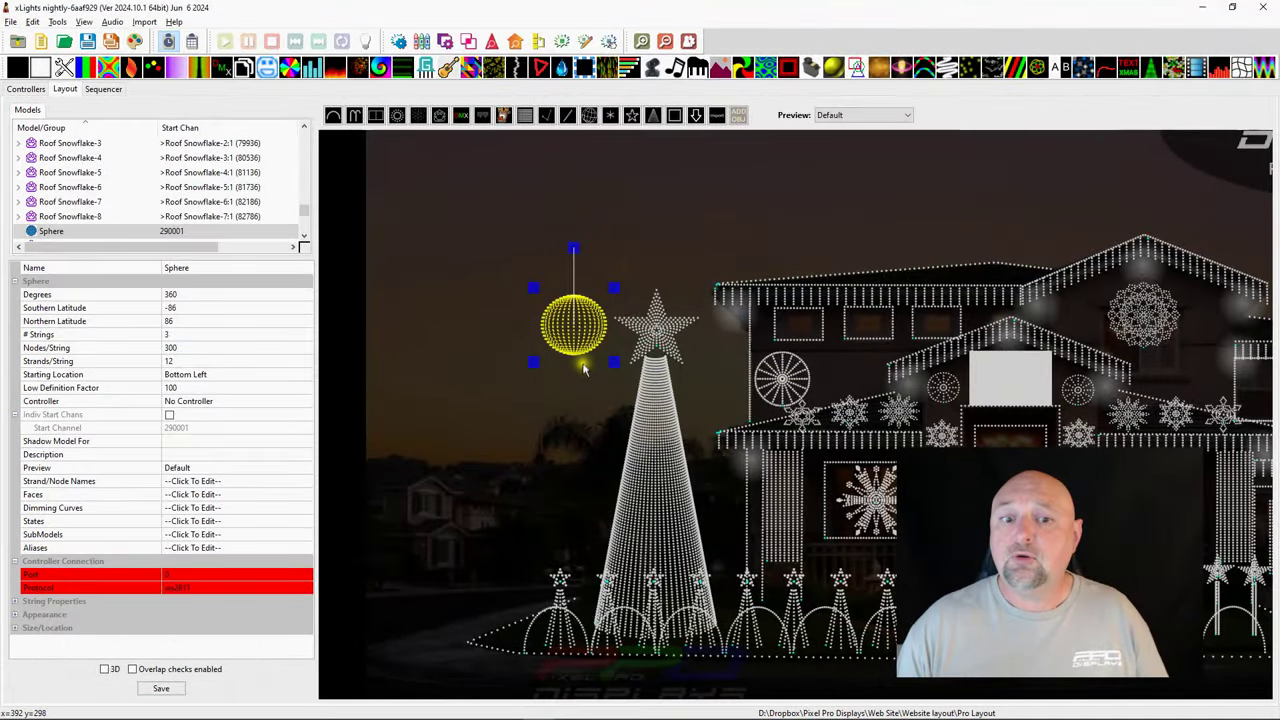